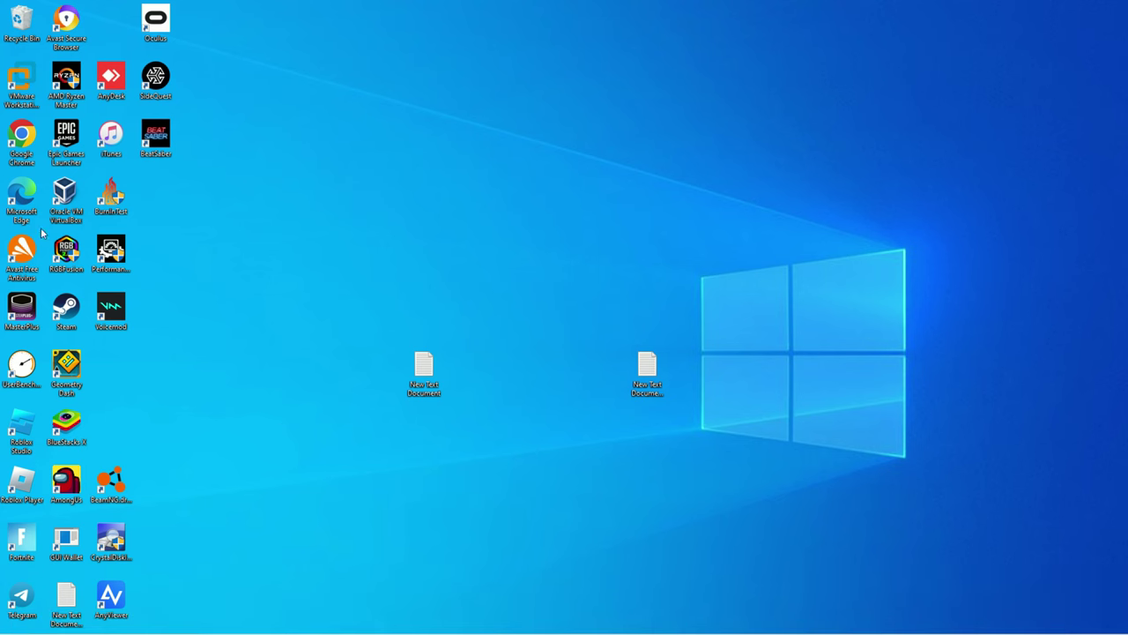
Search the web in Microsoft Edge for vmware workstation and open the VMware Workstation Pro download page.
double_click(16, 197)
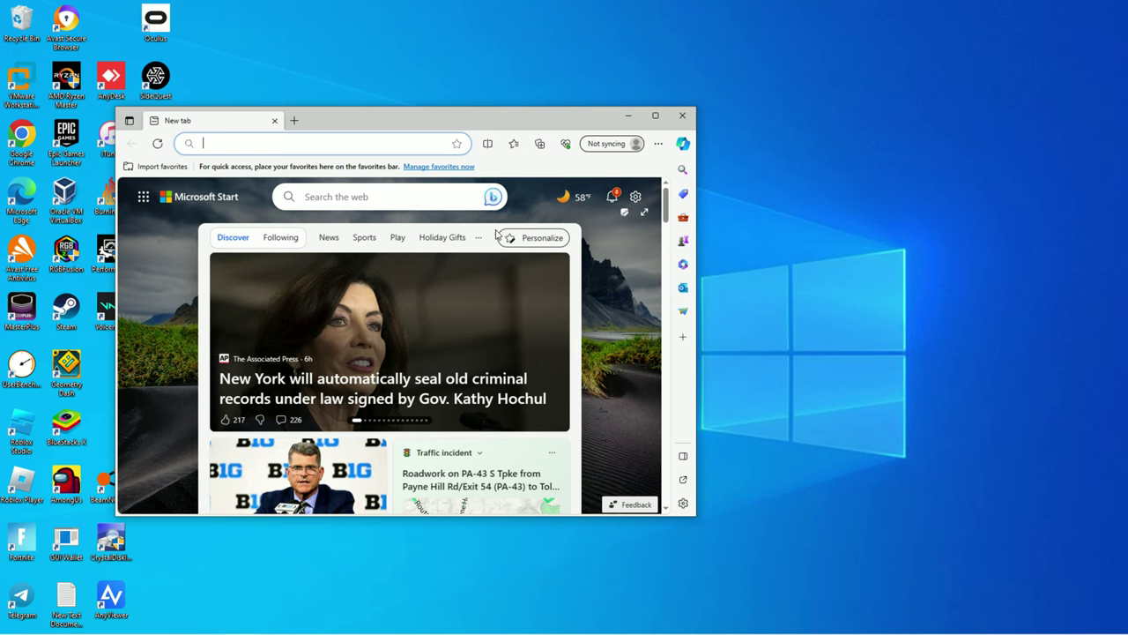
text(vmw)
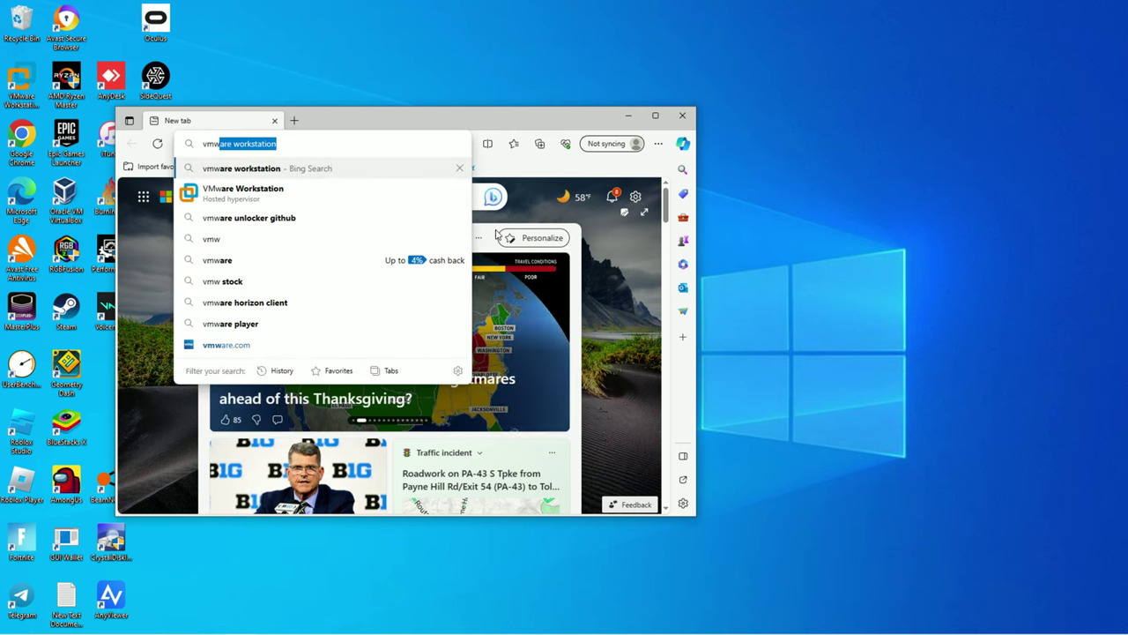
text(are)
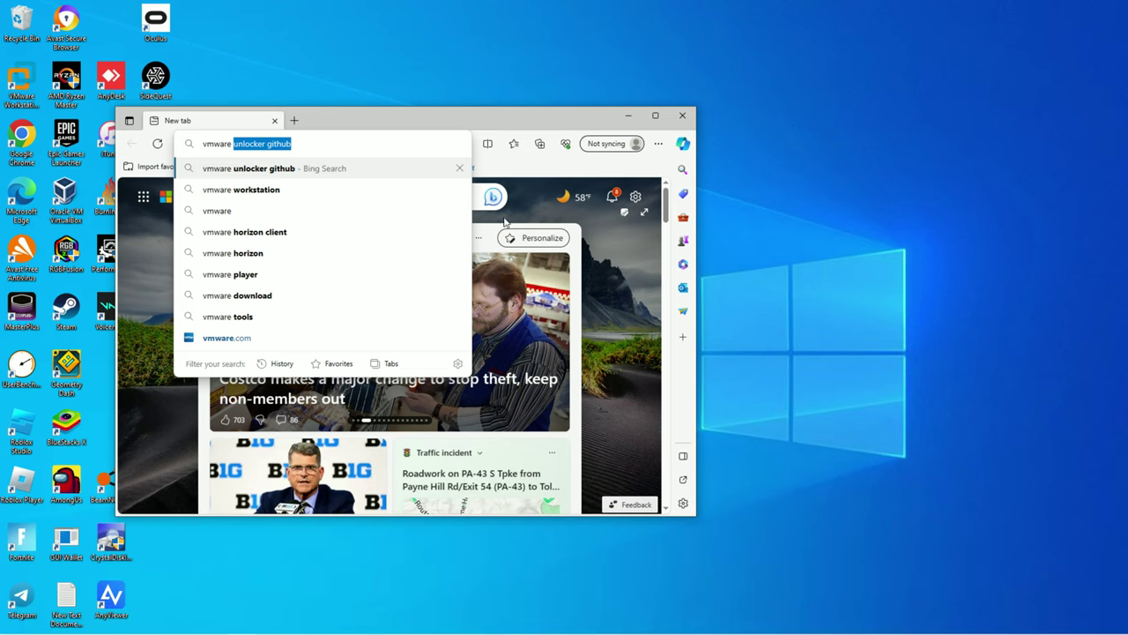
click(251, 192)
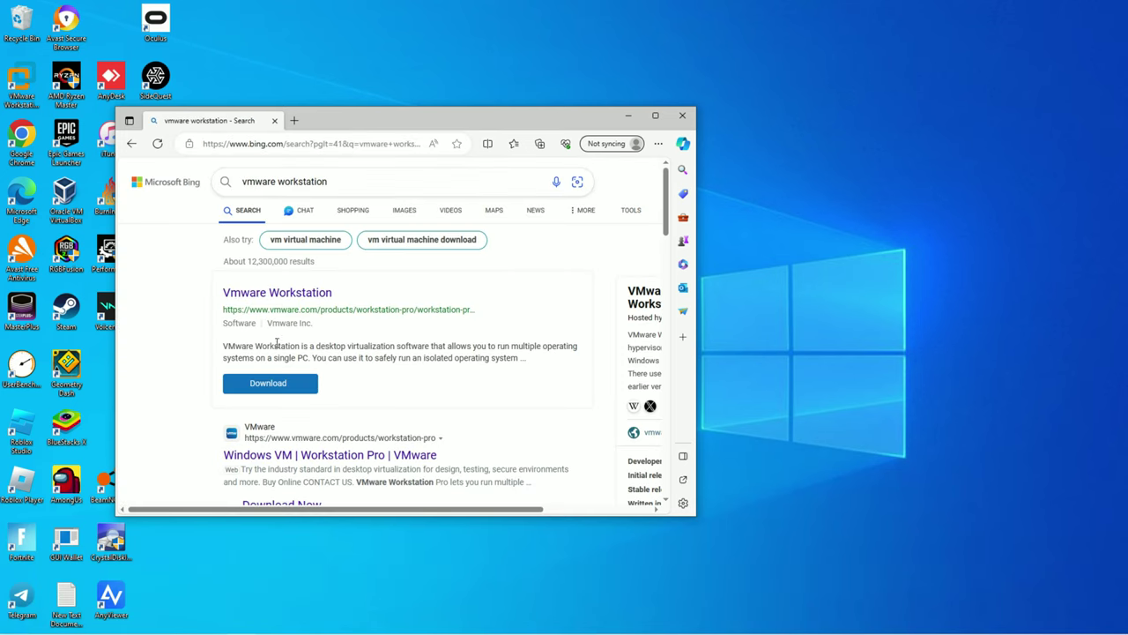
click(275, 292)
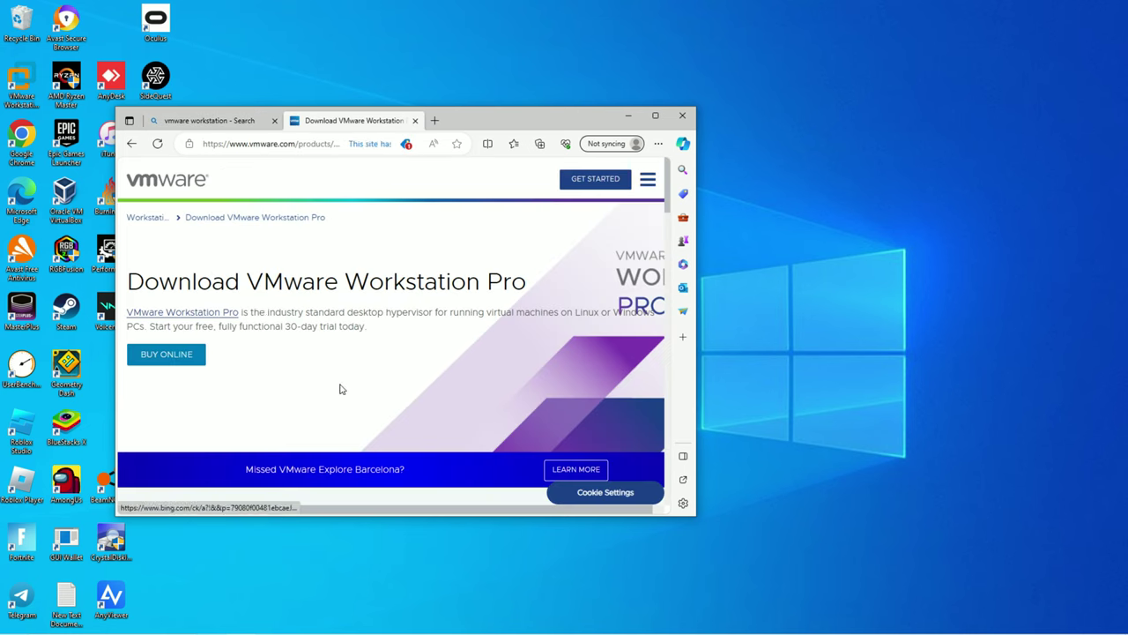
Download the Workstation 17 Pro for Windows installer from the VMware page.
scroll(475, 405, down, 10)
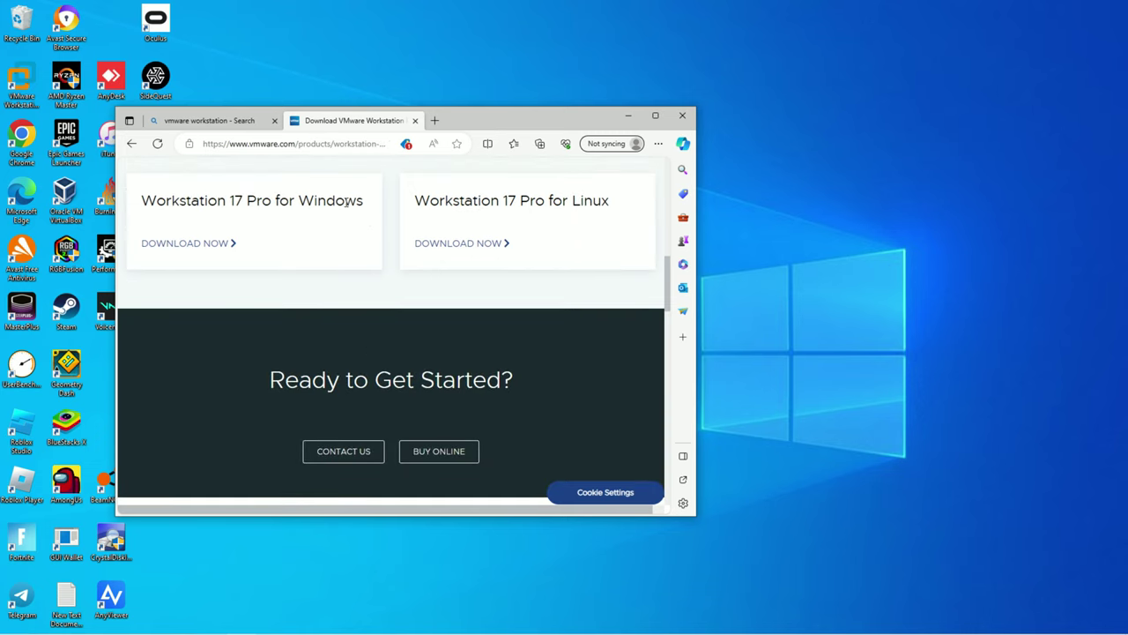
scroll(498, 324, down, 2)
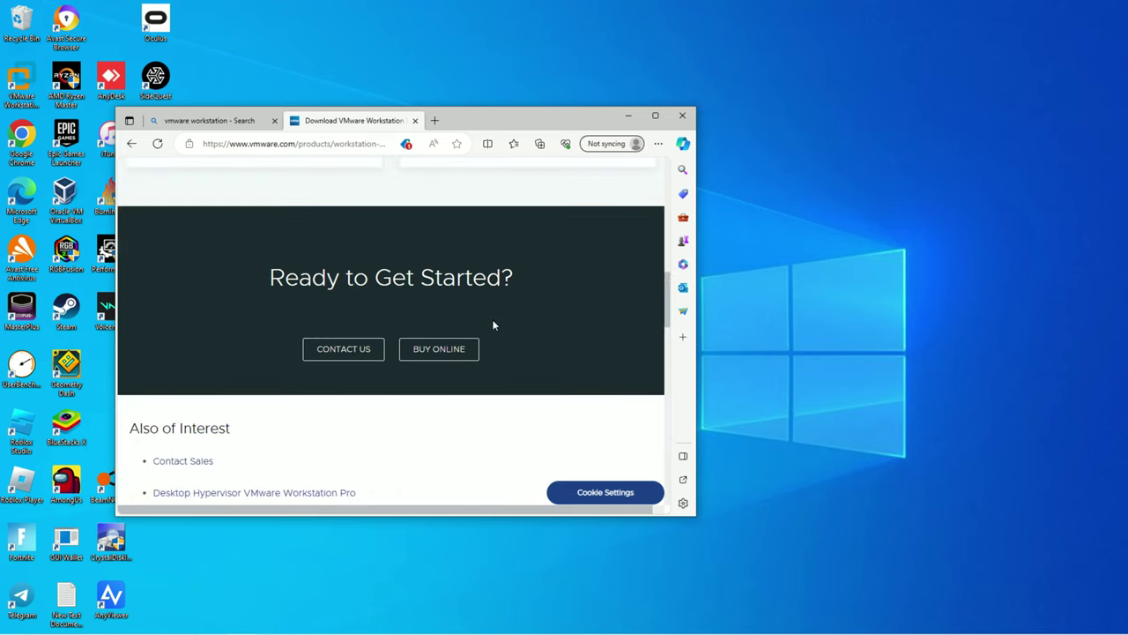
scroll(489, 319, up, 2)
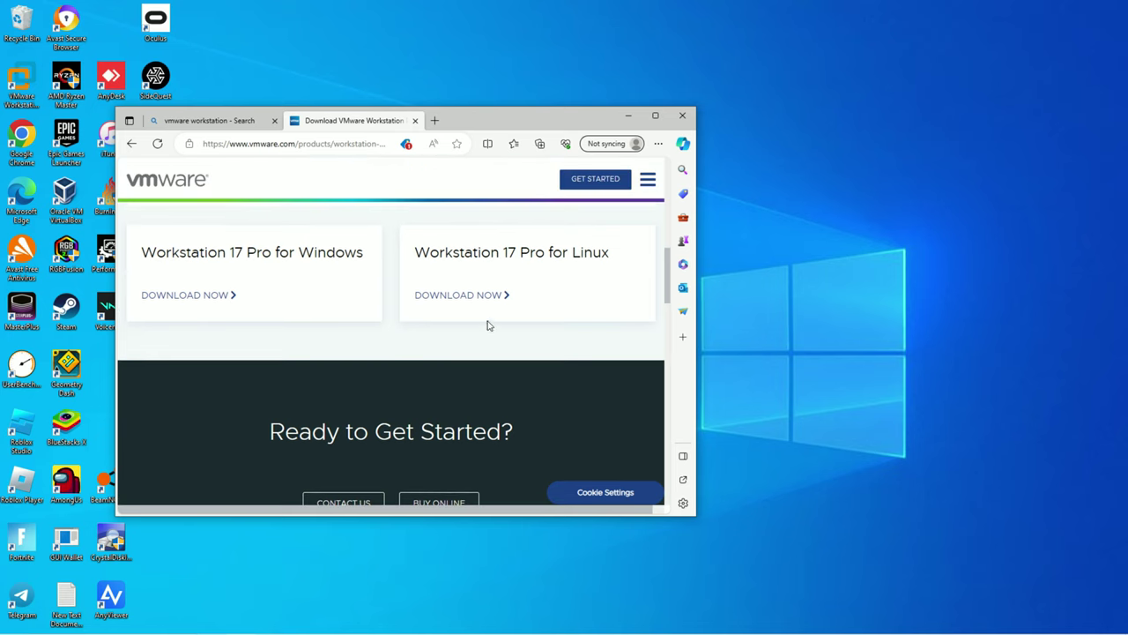
click(199, 299)
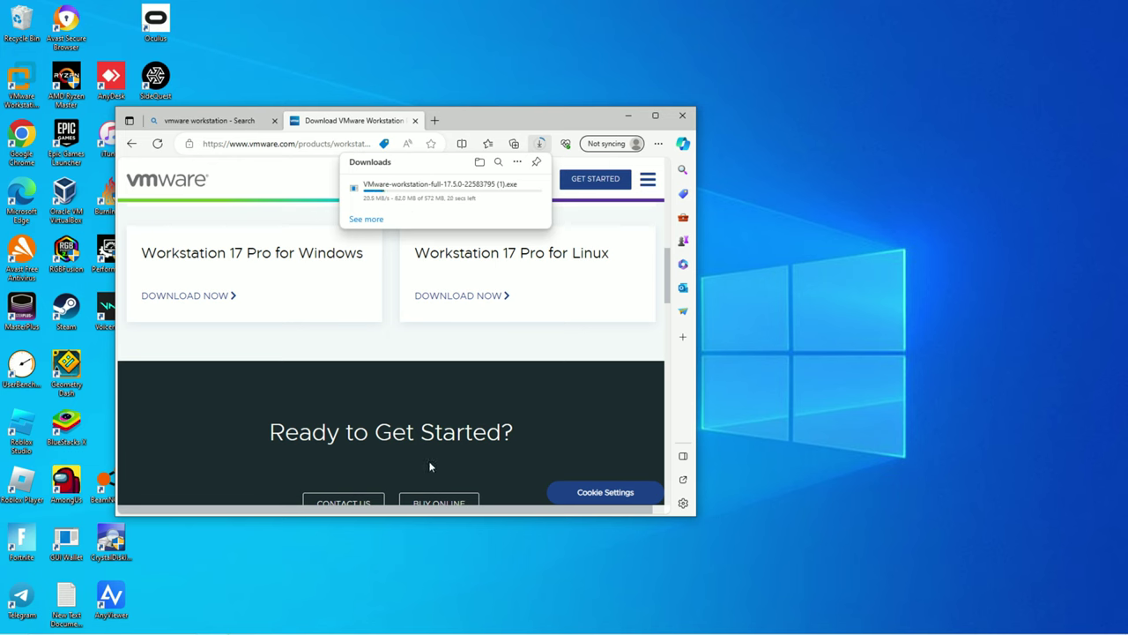
scroll(429, 452, up, 10)
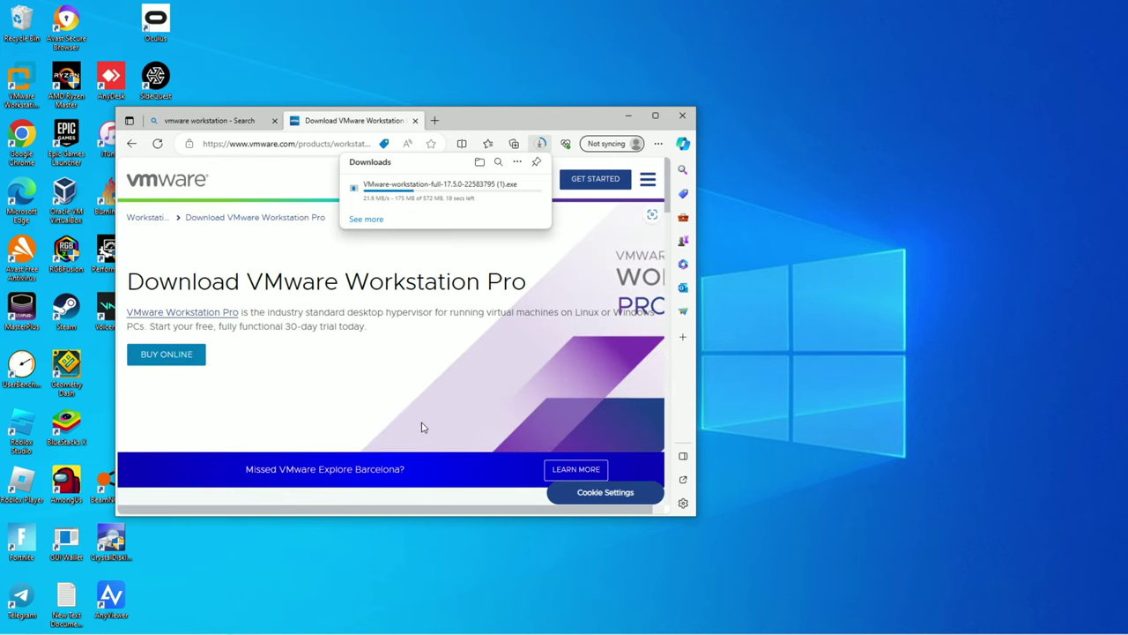
click(646, 179)
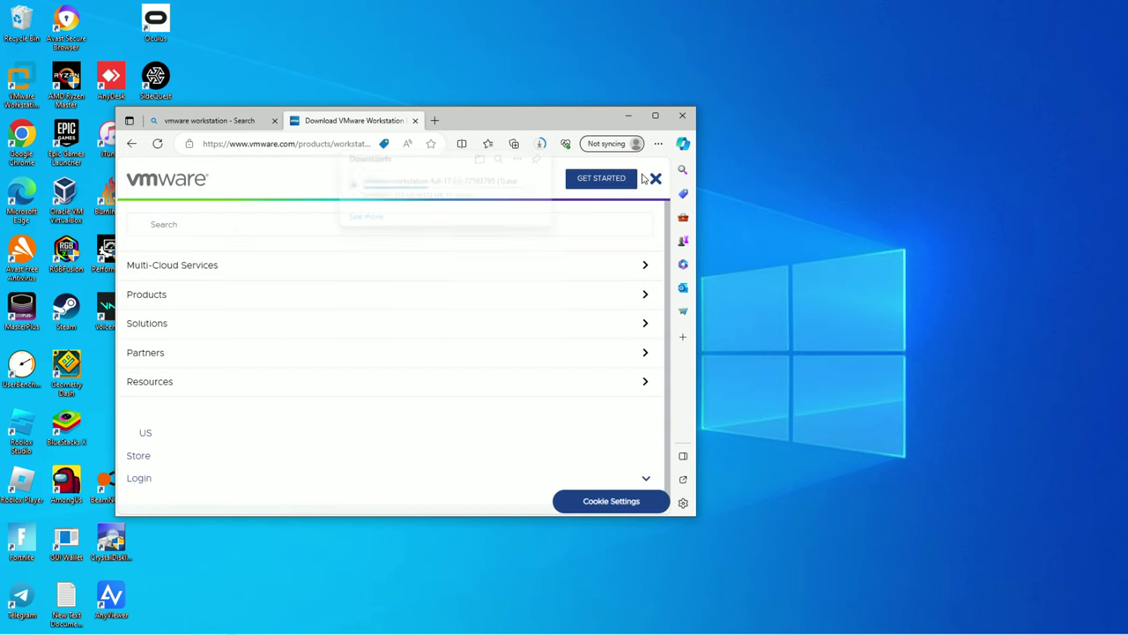
click(656, 179)
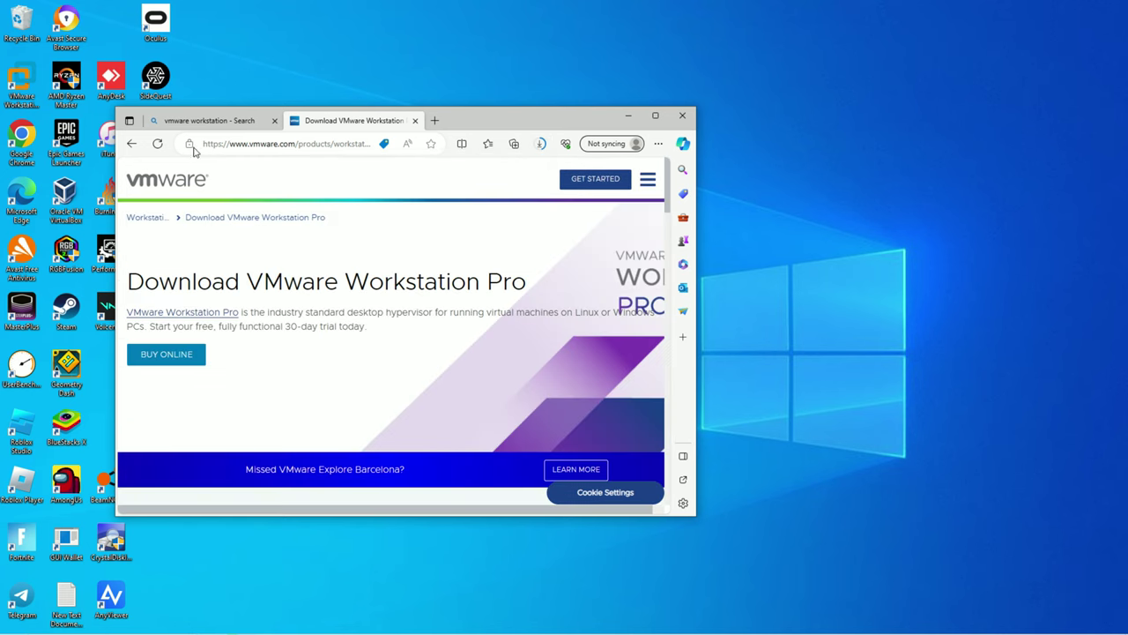
Return to the search results and open the Download VMware Workstation Player page to view its Windows download option.
click(131, 144)
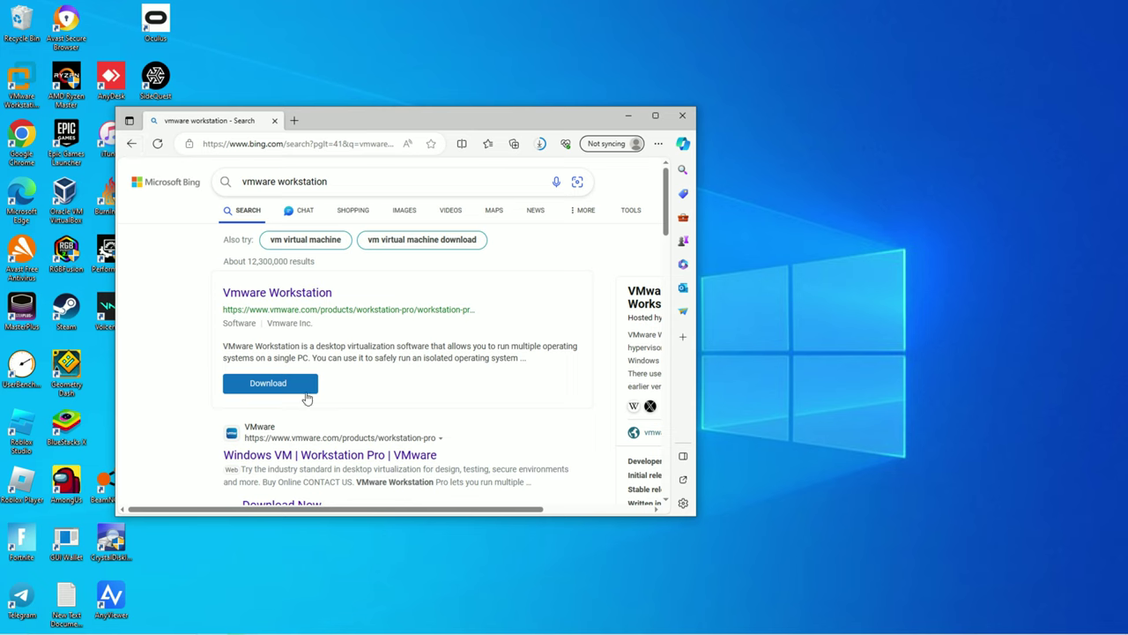
scroll(385, 454, down, 2)
scroll(390, 471, down, 2)
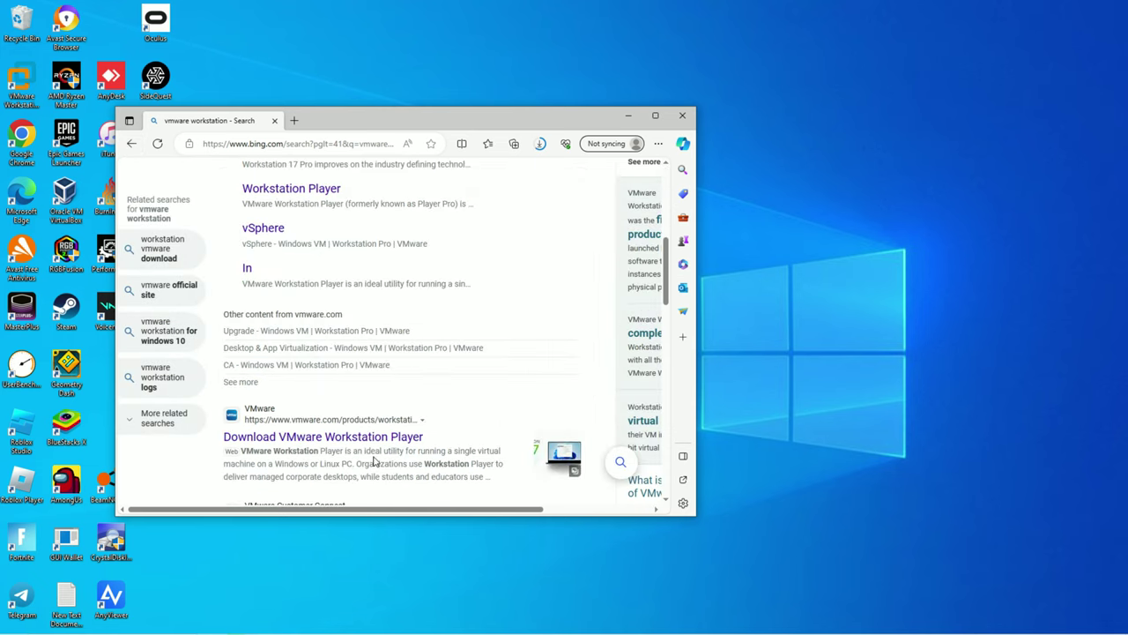
click(367, 435)
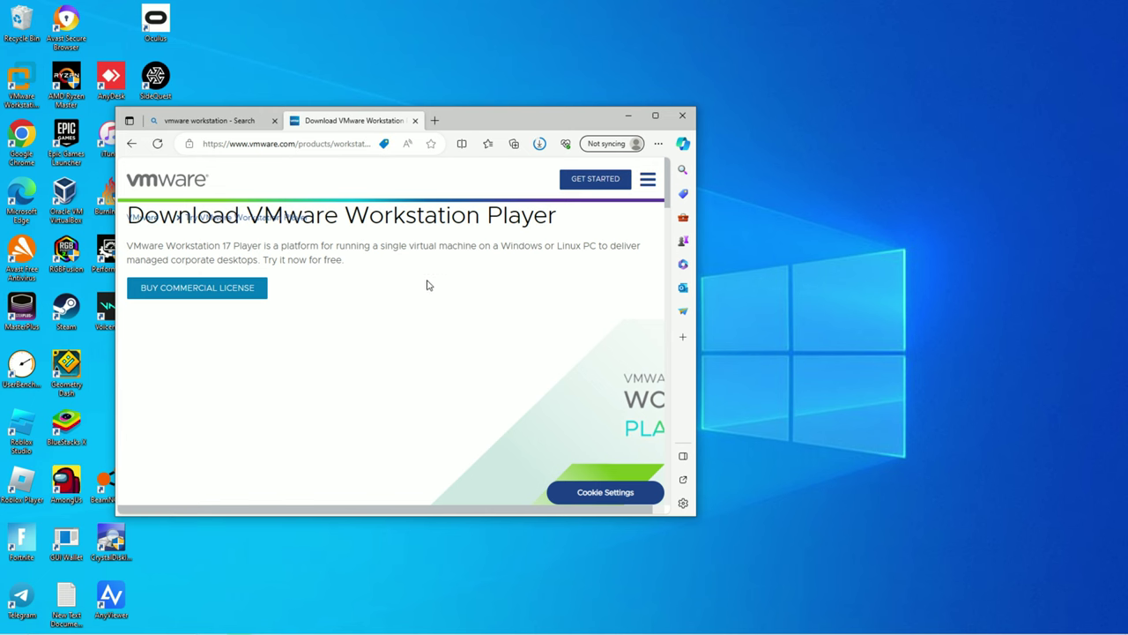
scroll(395, 360, down, 10)
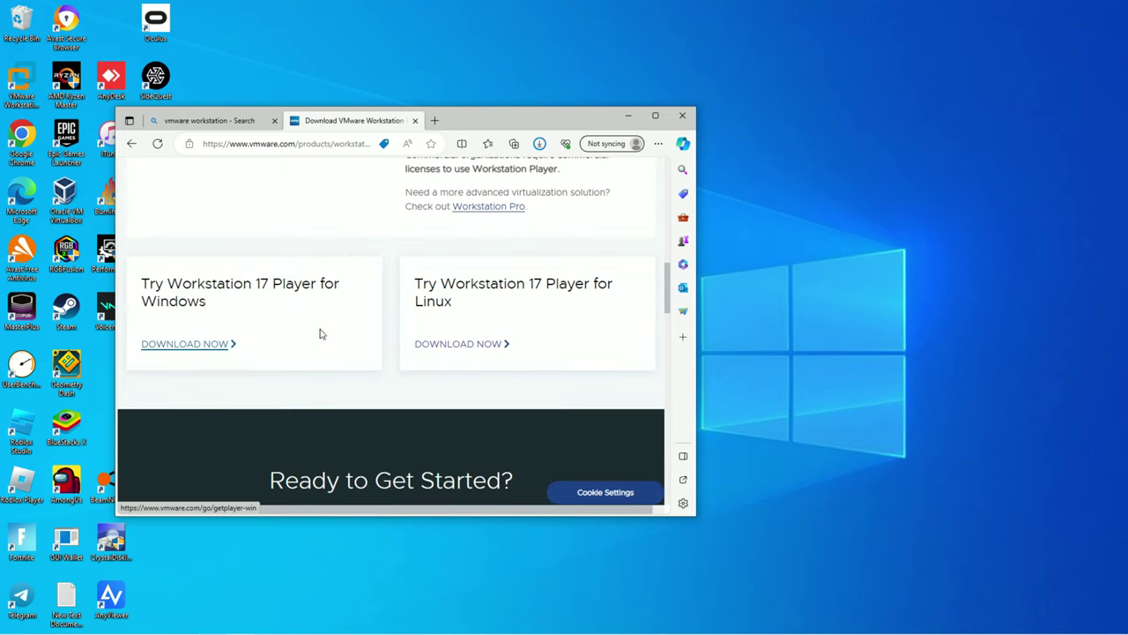
Try to run the downloaded VMware Workstation installer with permission to change the device, decline the system restart, and close the browser.
click(540, 143)
click(438, 195)
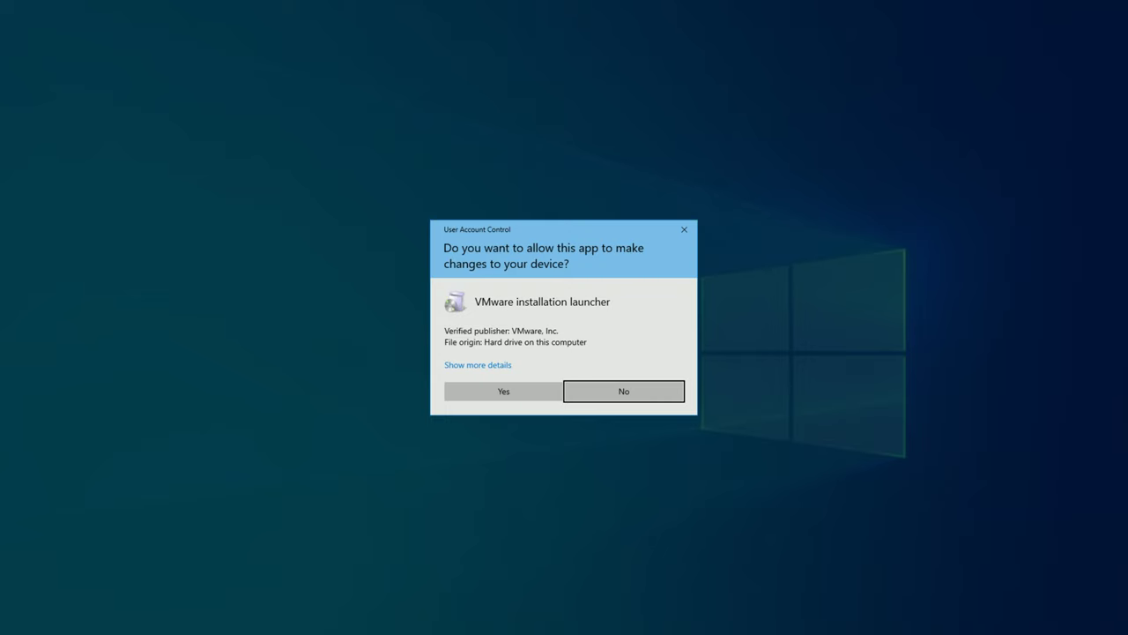
click(535, 390)
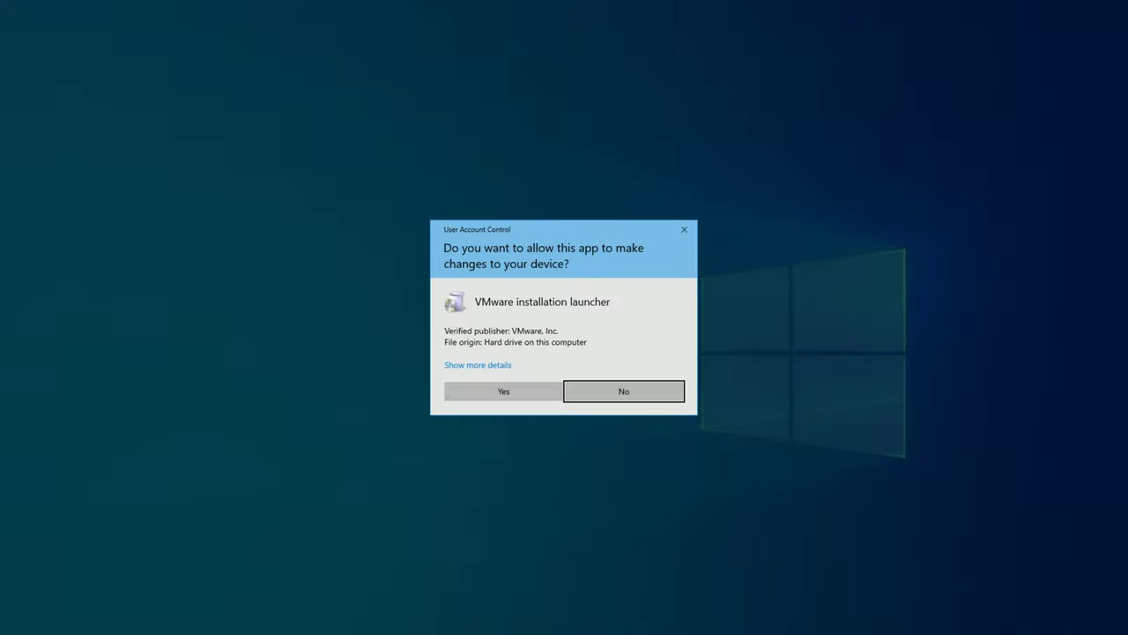
click(535, 390)
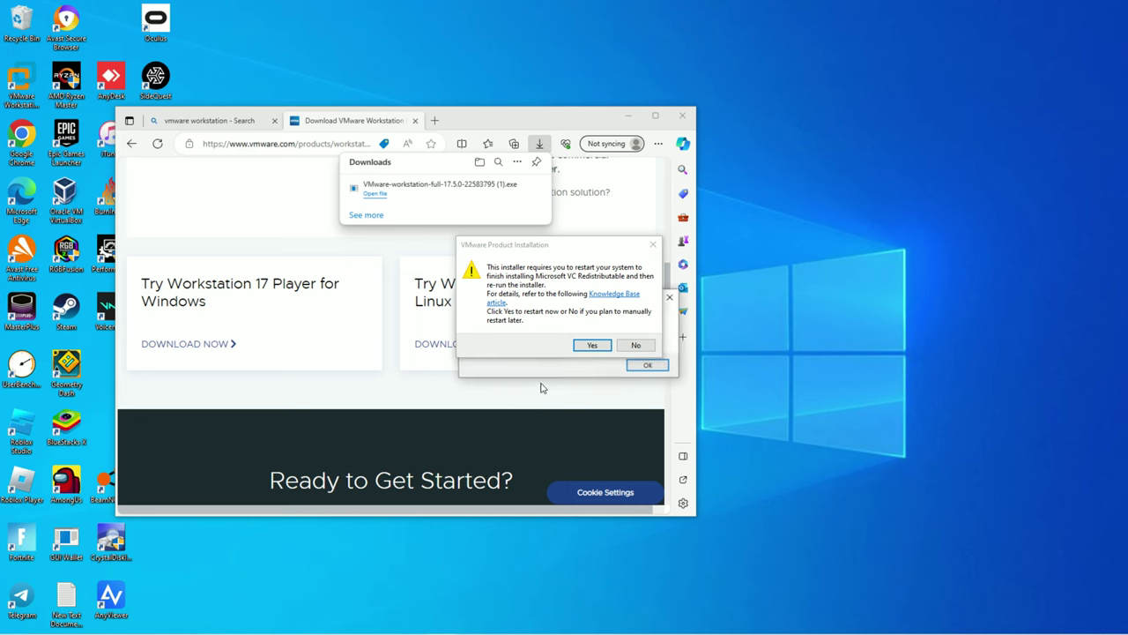
click(641, 347)
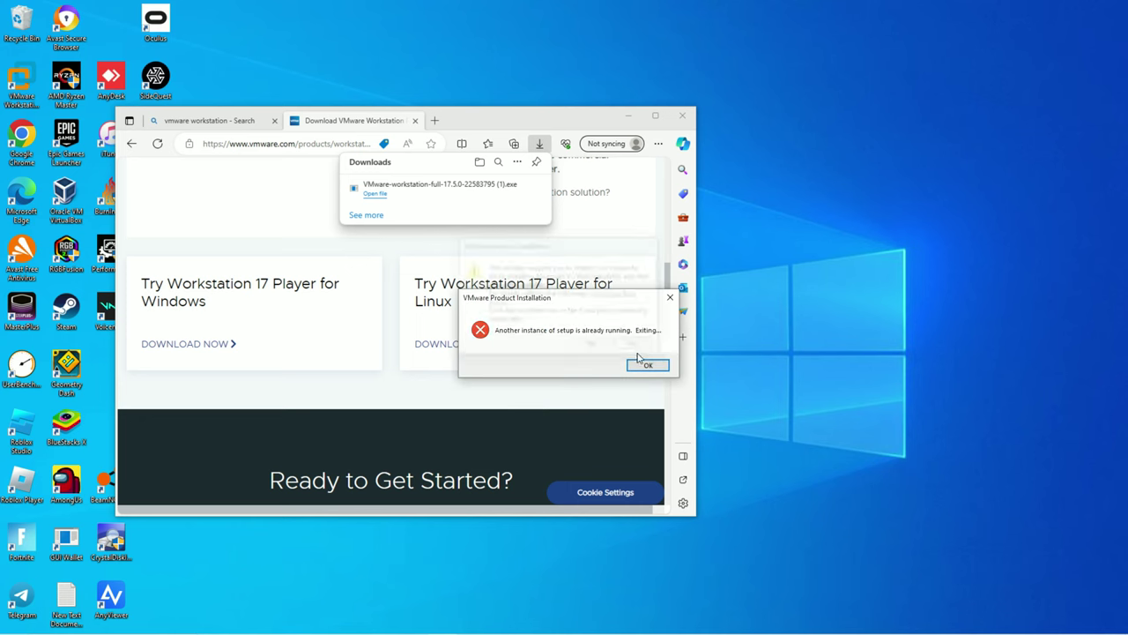
click(644, 365)
mouse_move(539, 632)
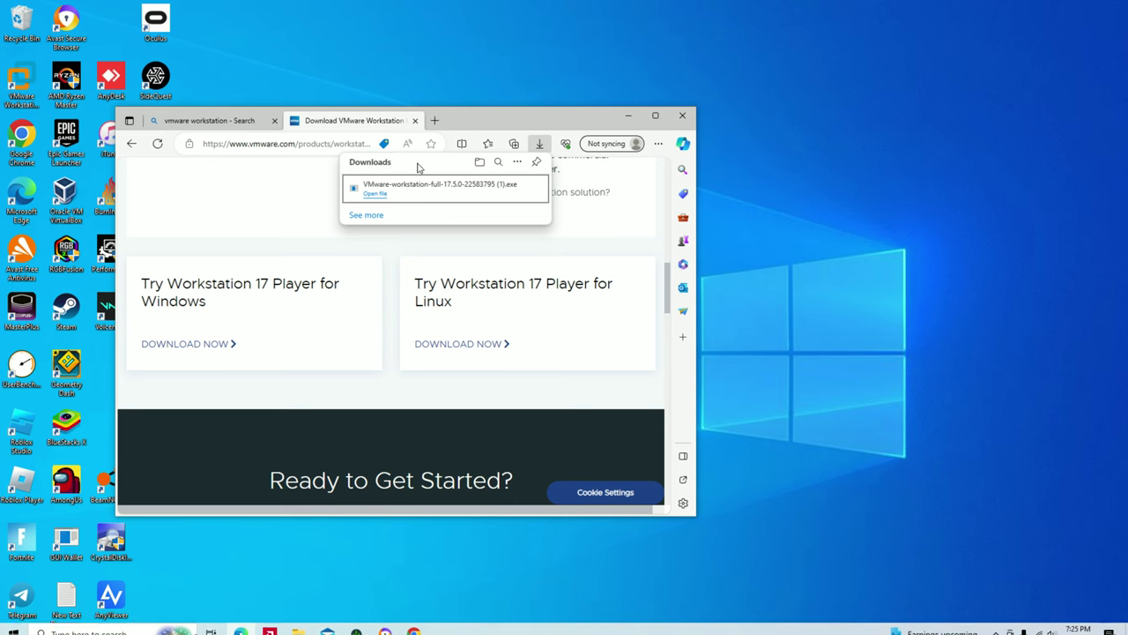
click(682, 116)
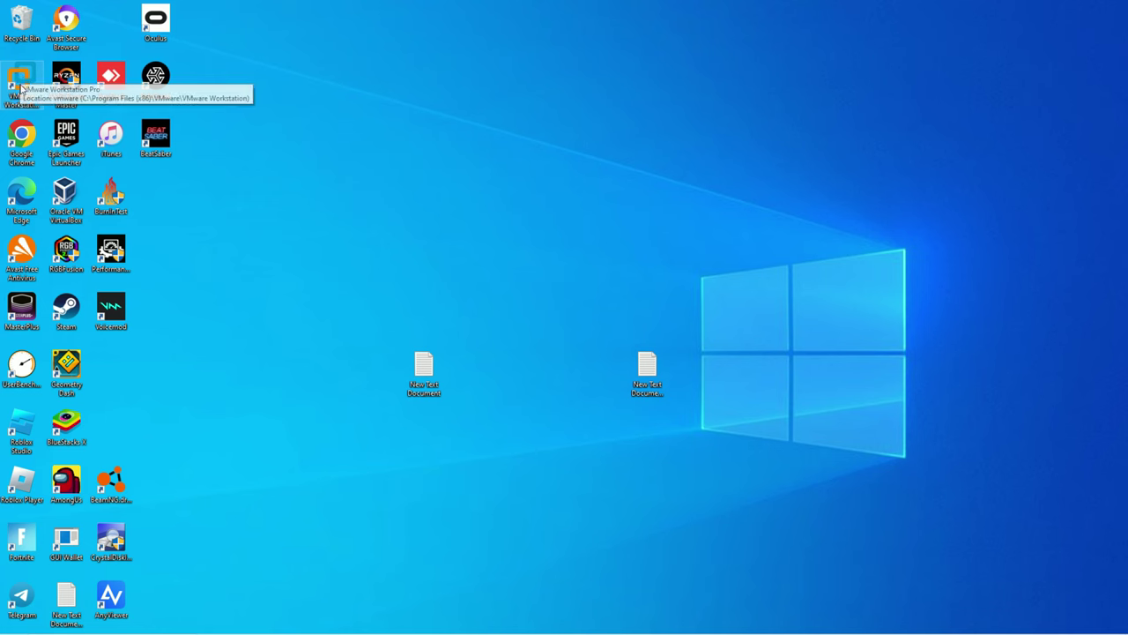
Launch VMware Workstation Pro and minimize it, then close the Chrome window showing the MediaFire macOS 12 download.
click(25, 77)
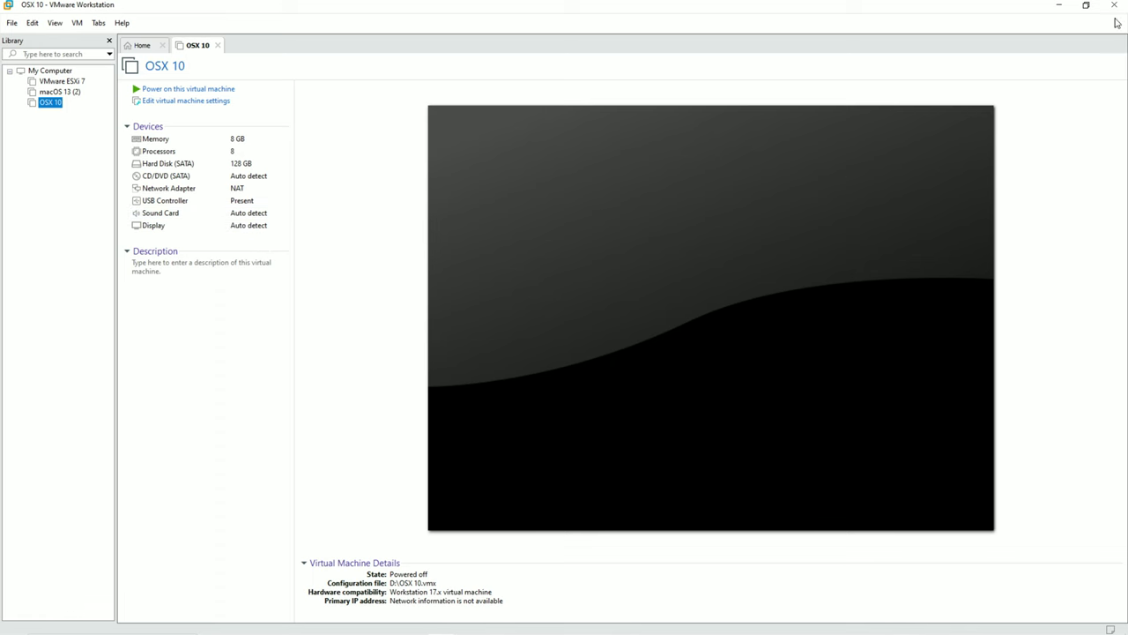
click(1059, 6)
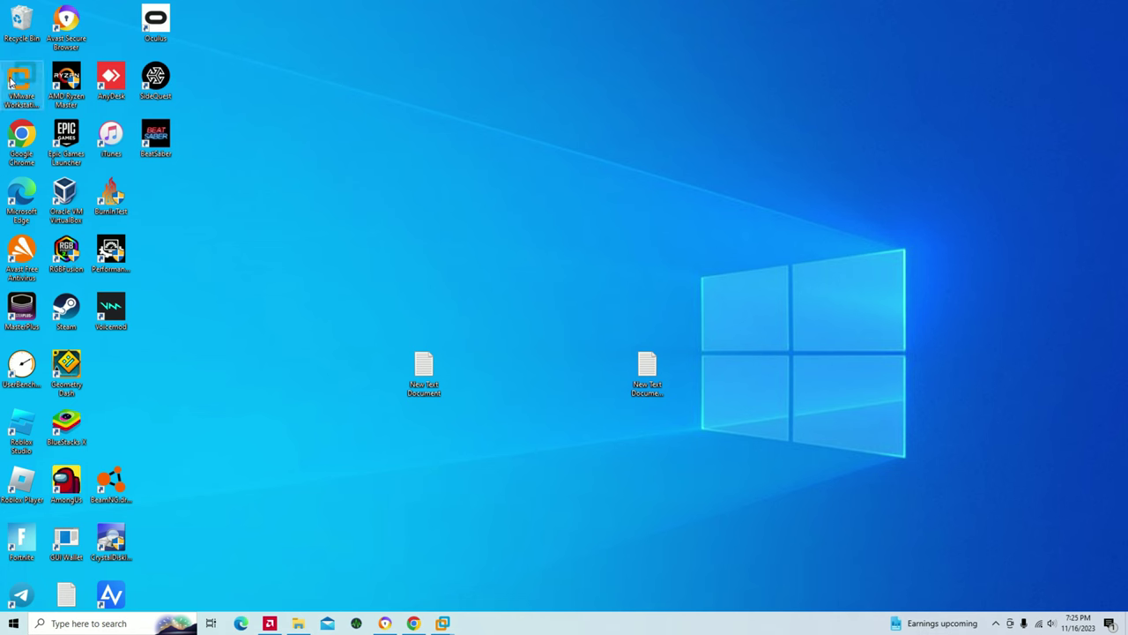
click(413, 623)
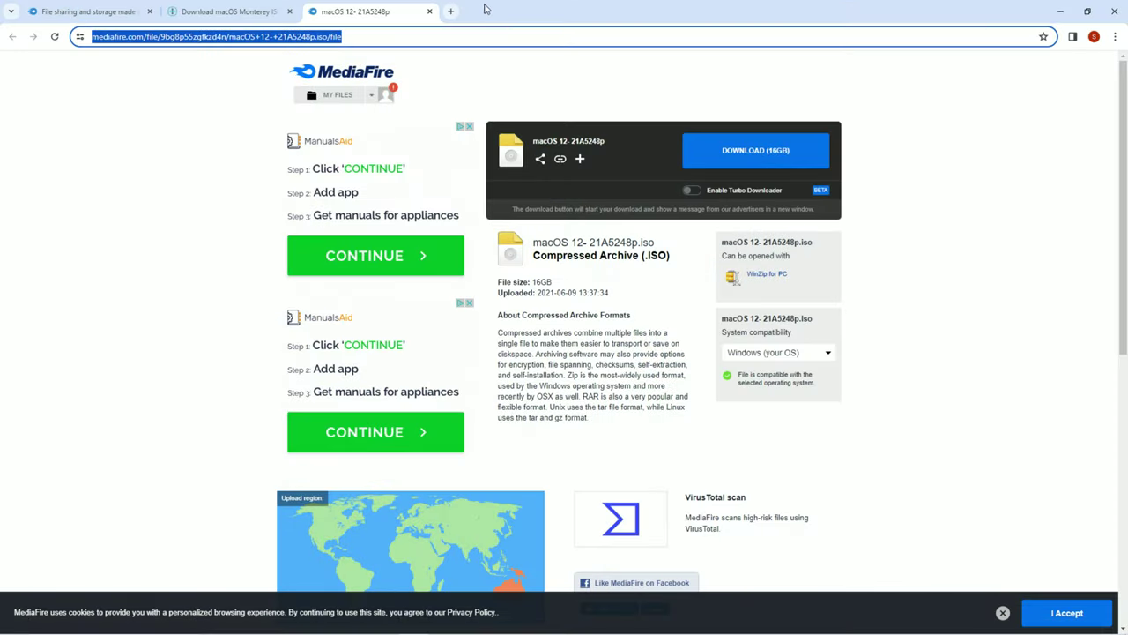
click(1114, 11)
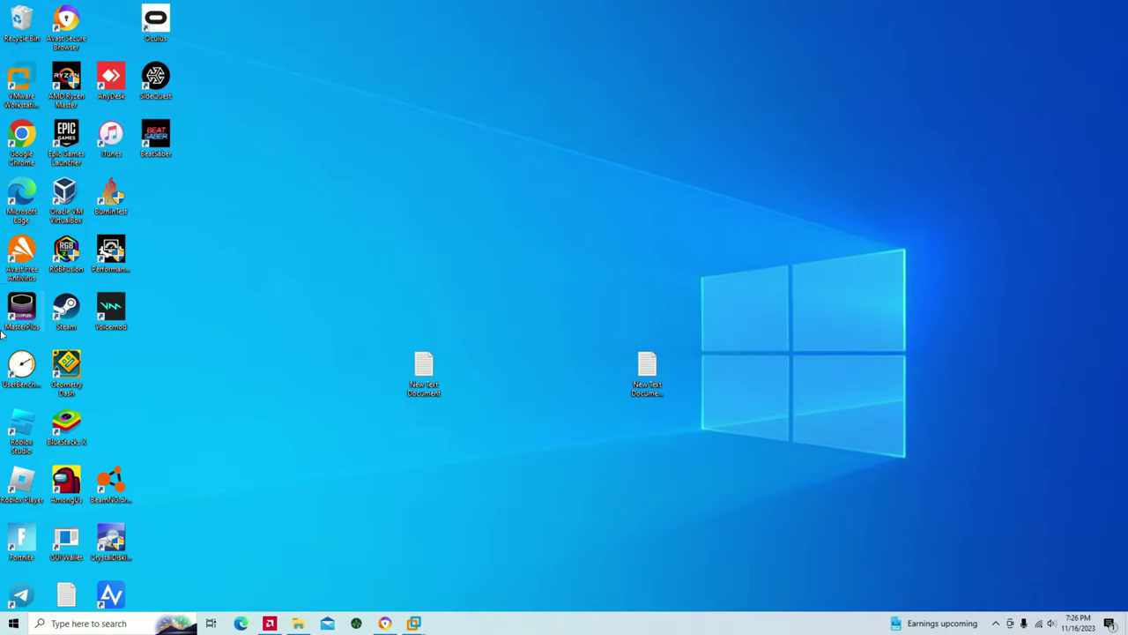
Search the web in Microsoft Edge for github vmware unlocker and open the DrDonk/unlocker GitHub repository.
double_click(23, 201)
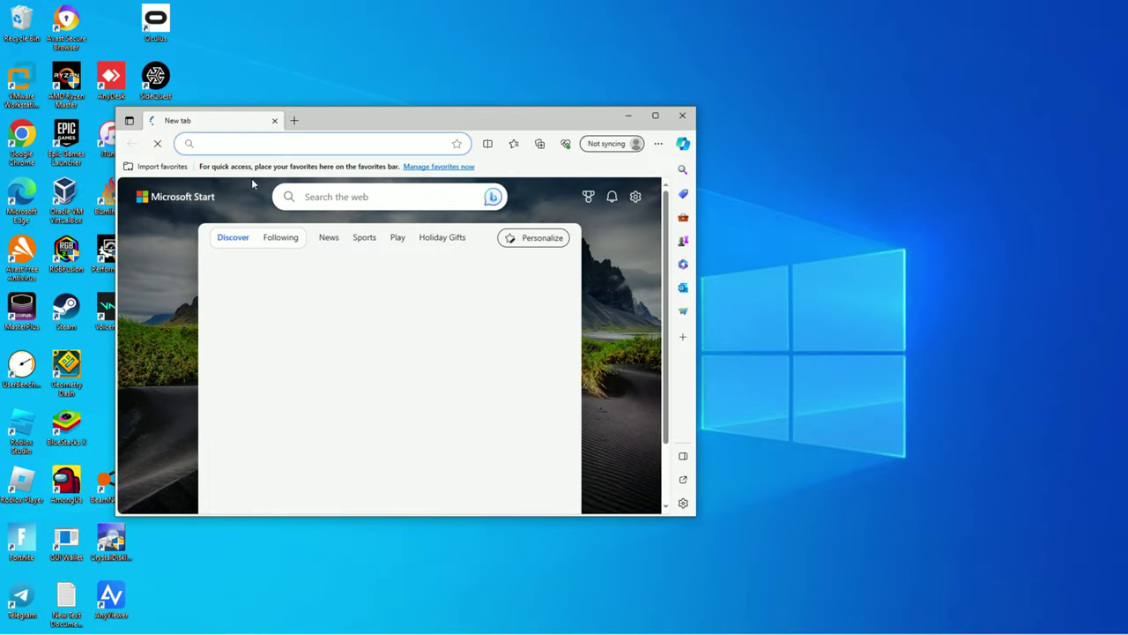
text(gi)
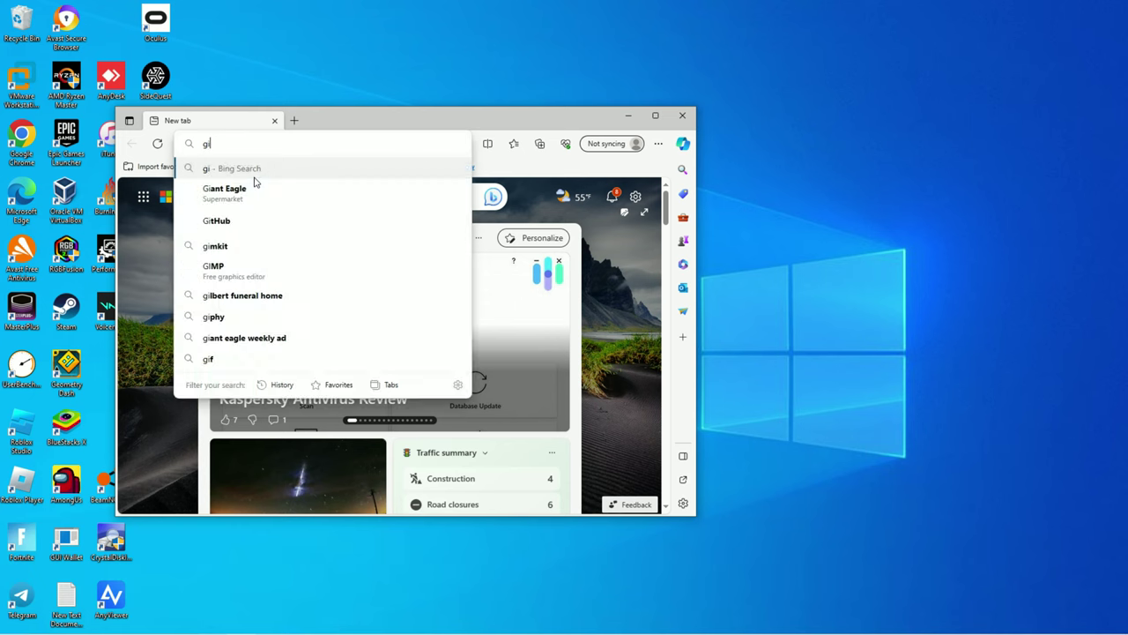
text(thib)
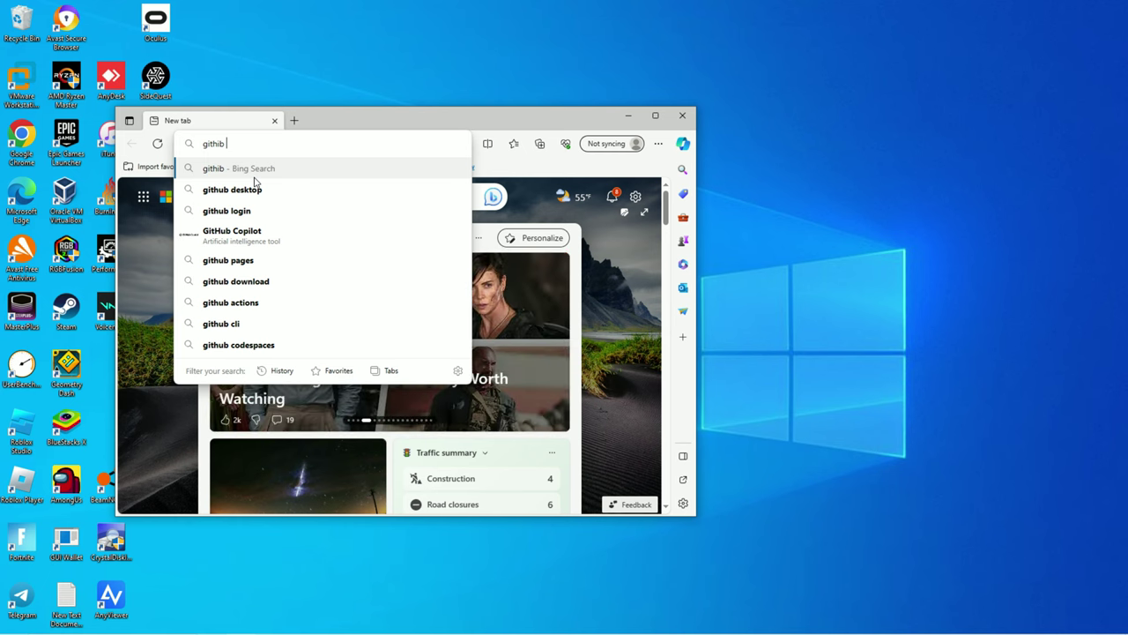
text(vm)
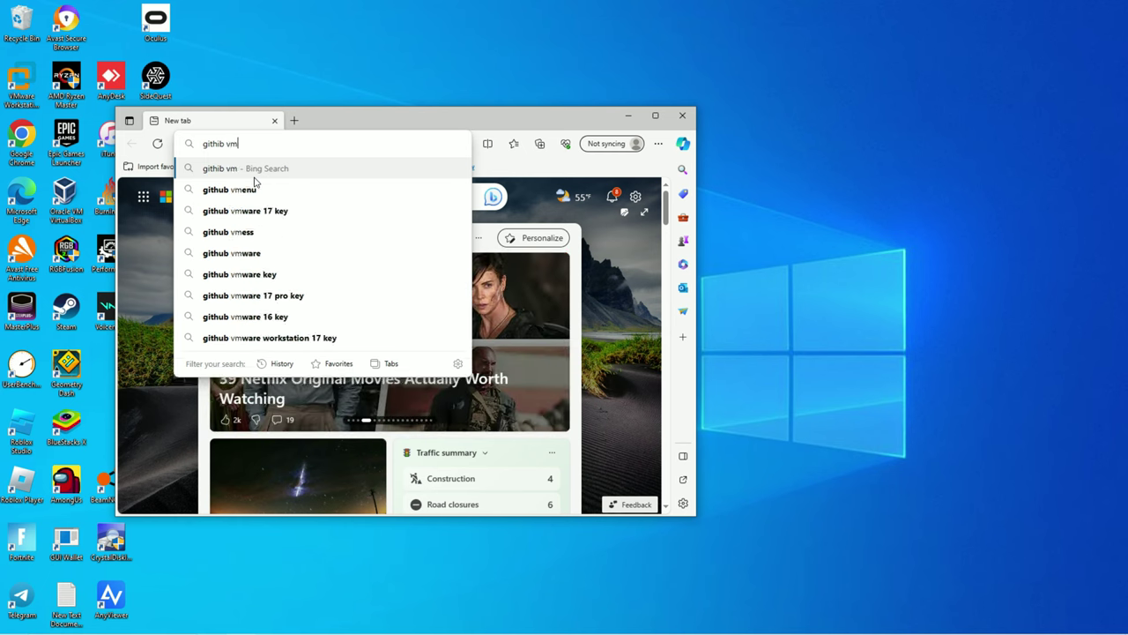
text(ware)
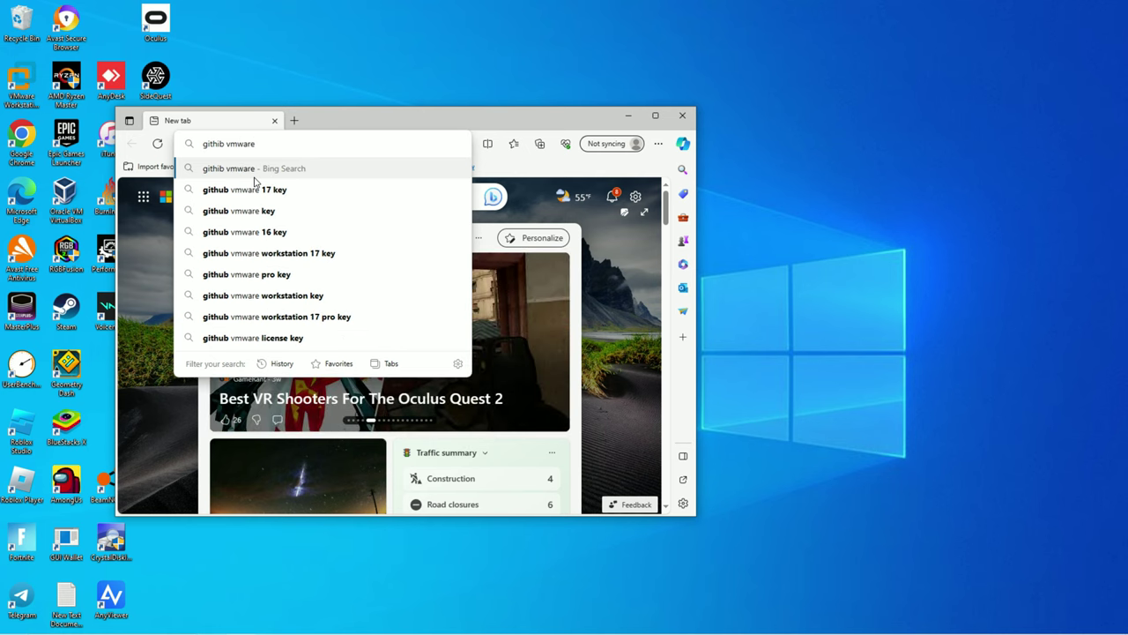
text( unlo)
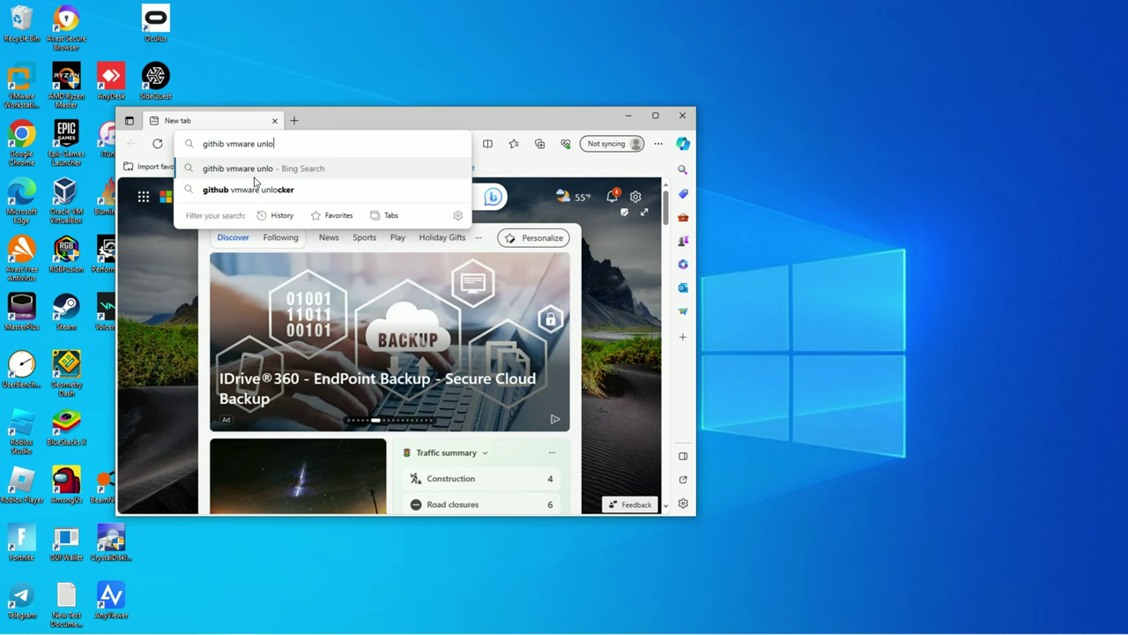
click(264, 190)
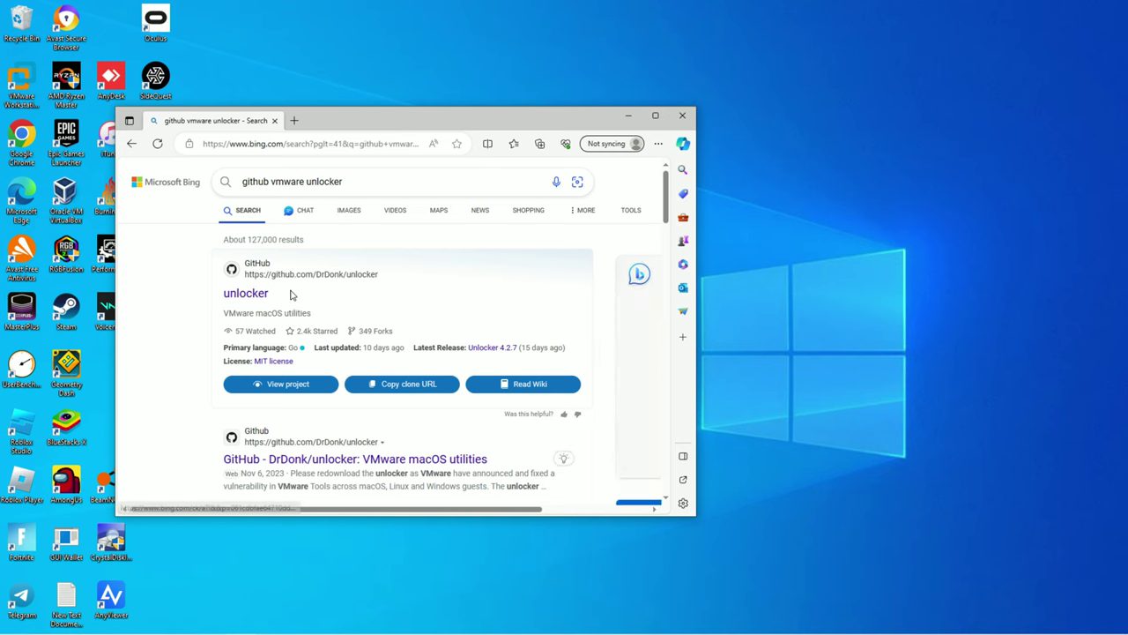
scroll(379, 456, down, 2)
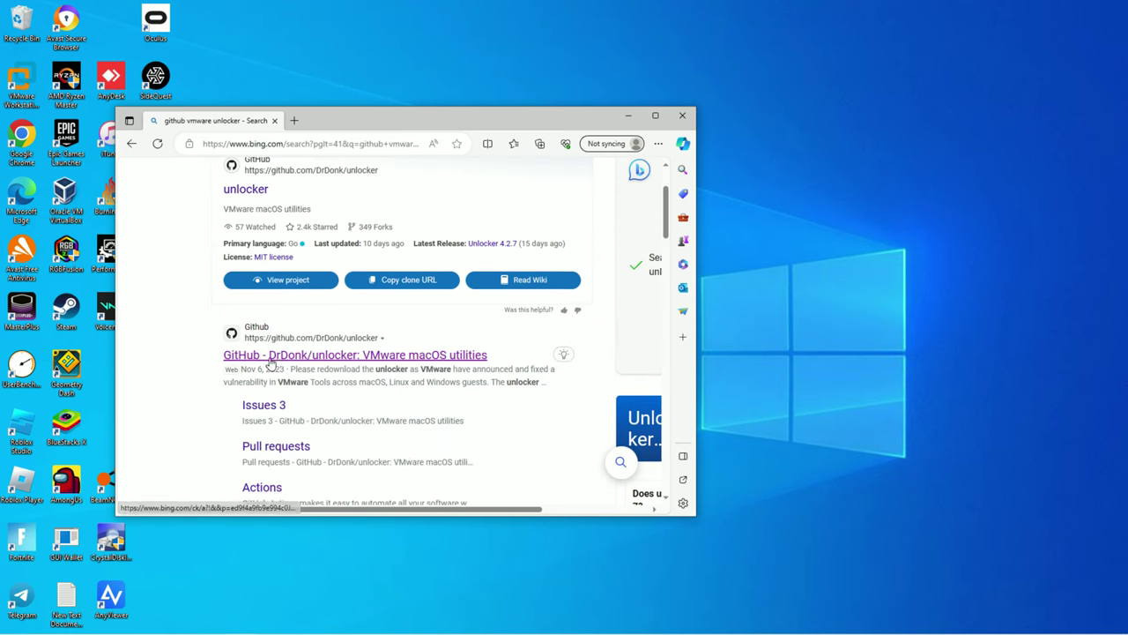
click(308, 354)
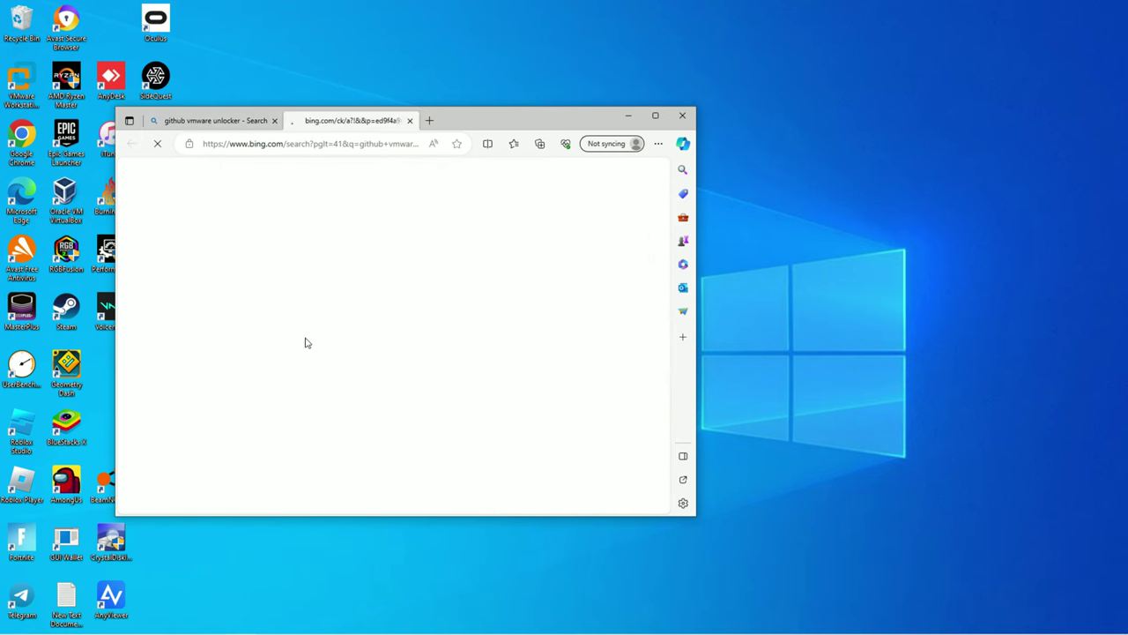
Download unlocker427.zip from the assets of the Unlocker 4.2.7 release and open the downloaded archive.
scroll(516, 415, down, 2)
click(516, 280)
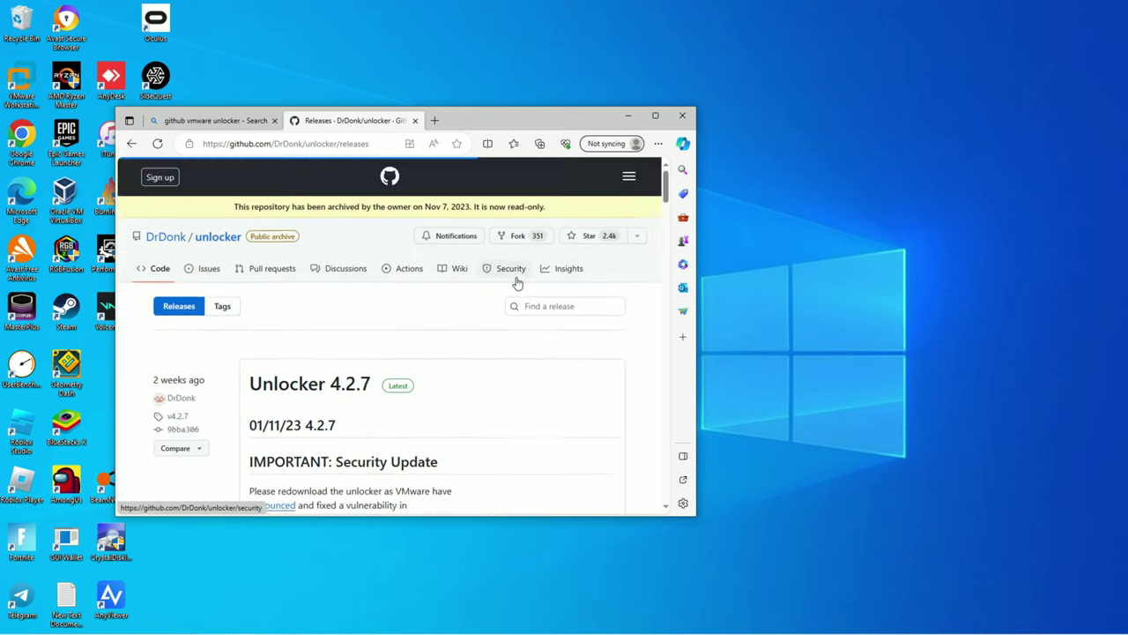
scroll(490, 360, down, 4)
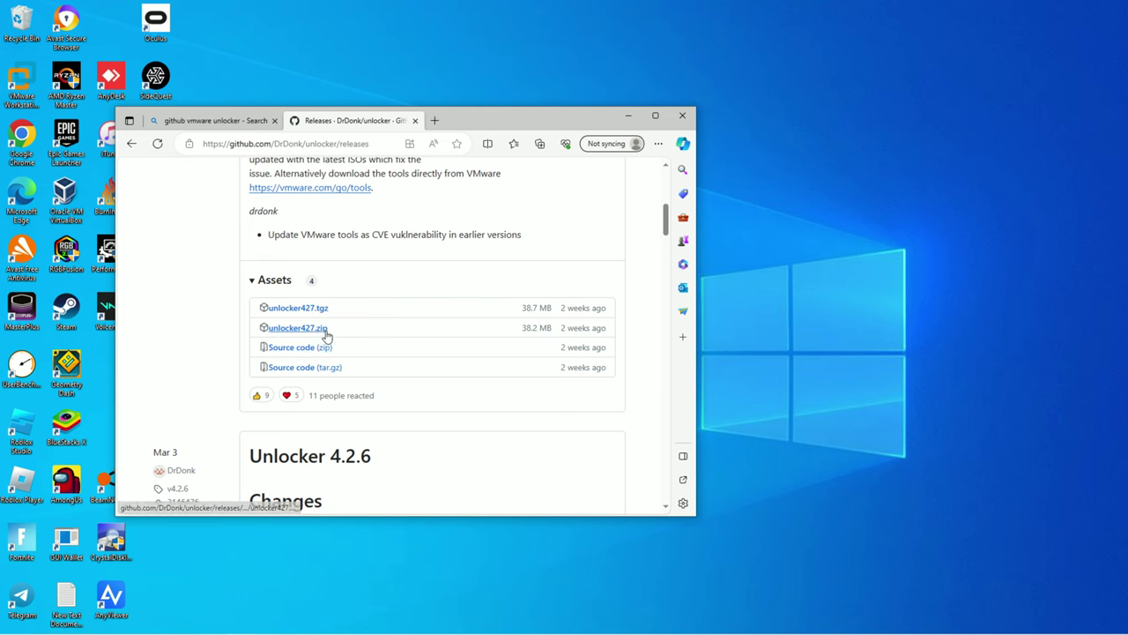
click(314, 328)
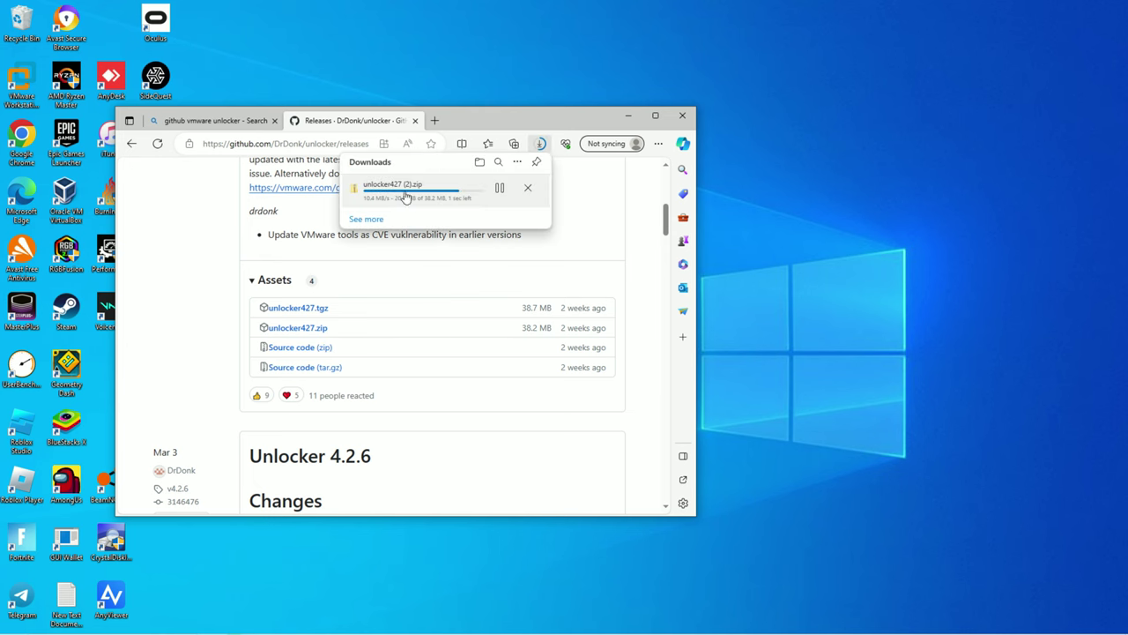
click(418, 189)
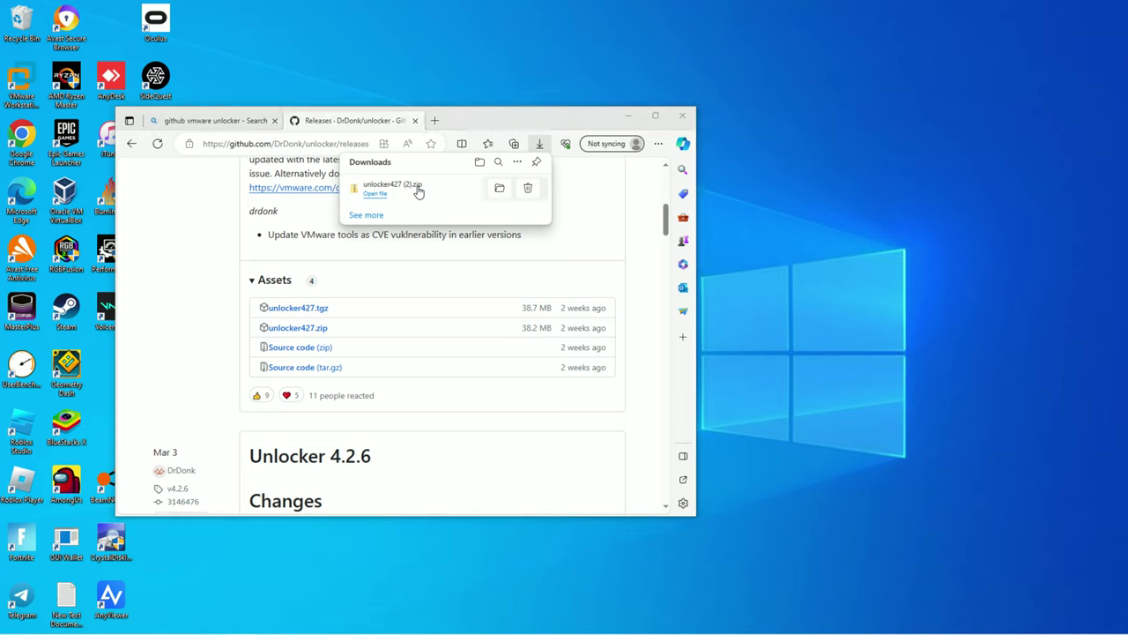
Close the running VMware Workstation windows before patching.
mouse_move(543, 632)
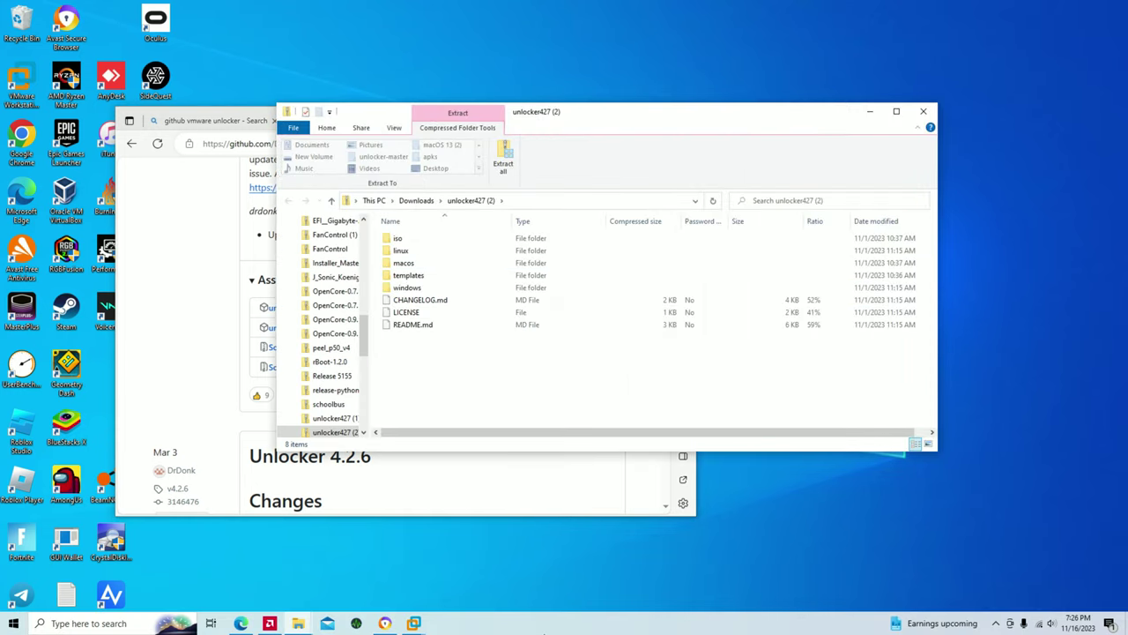
click(413, 625)
click(534, 509)
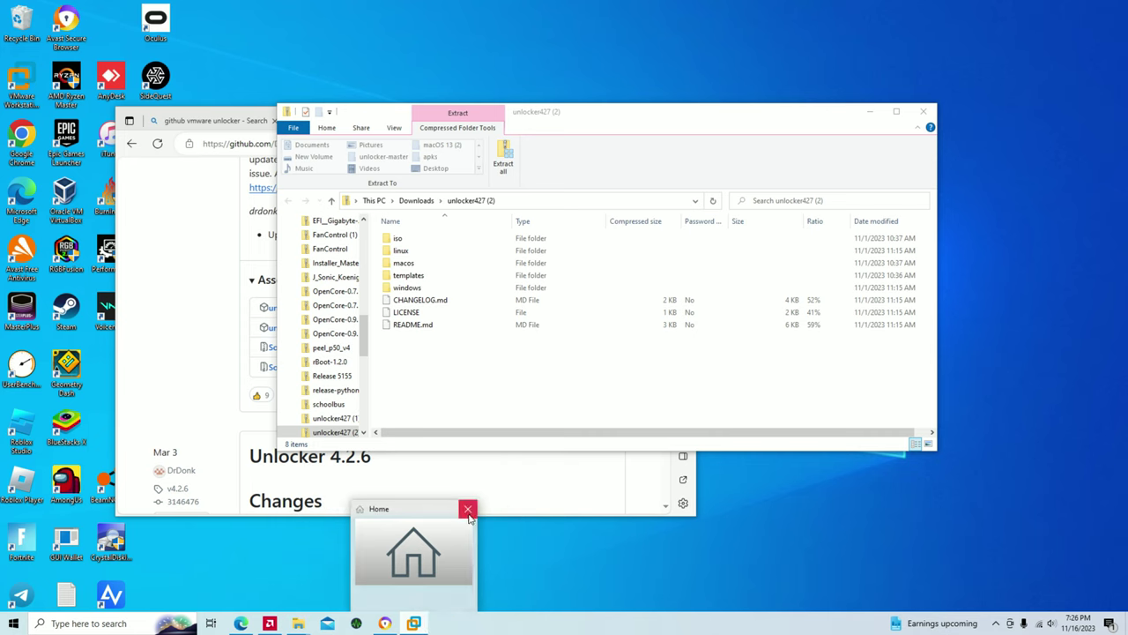
click(468, 510)
click(467, 509)
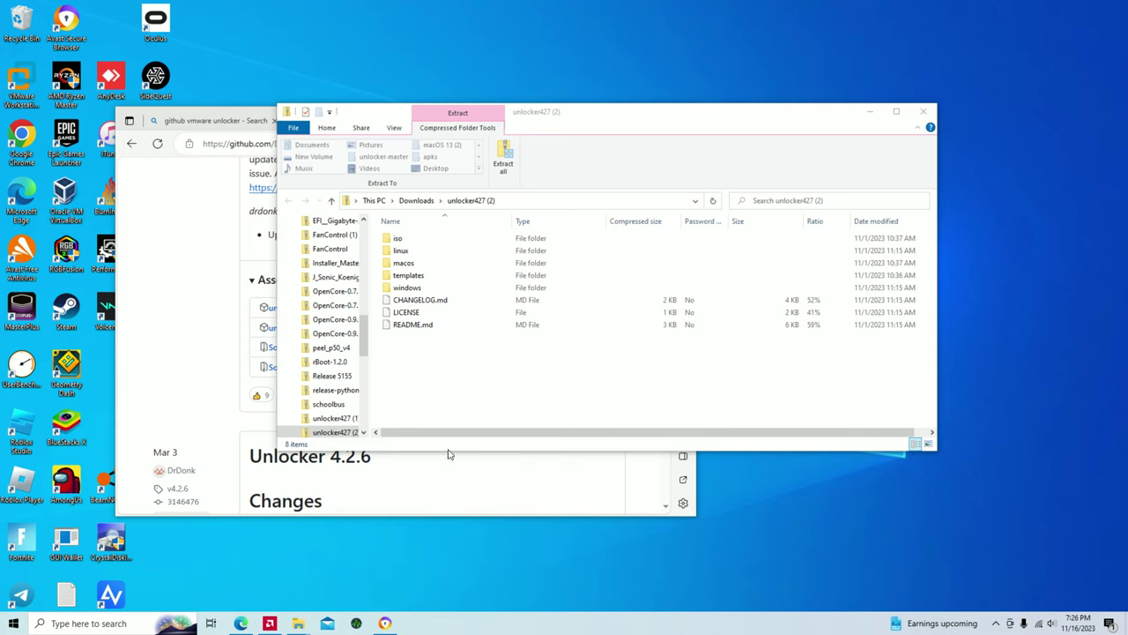
Look inside the archive's windows folder and extract the whole archive to the unlocker427 (2) folder in Downloads.
double_click(405, 288)
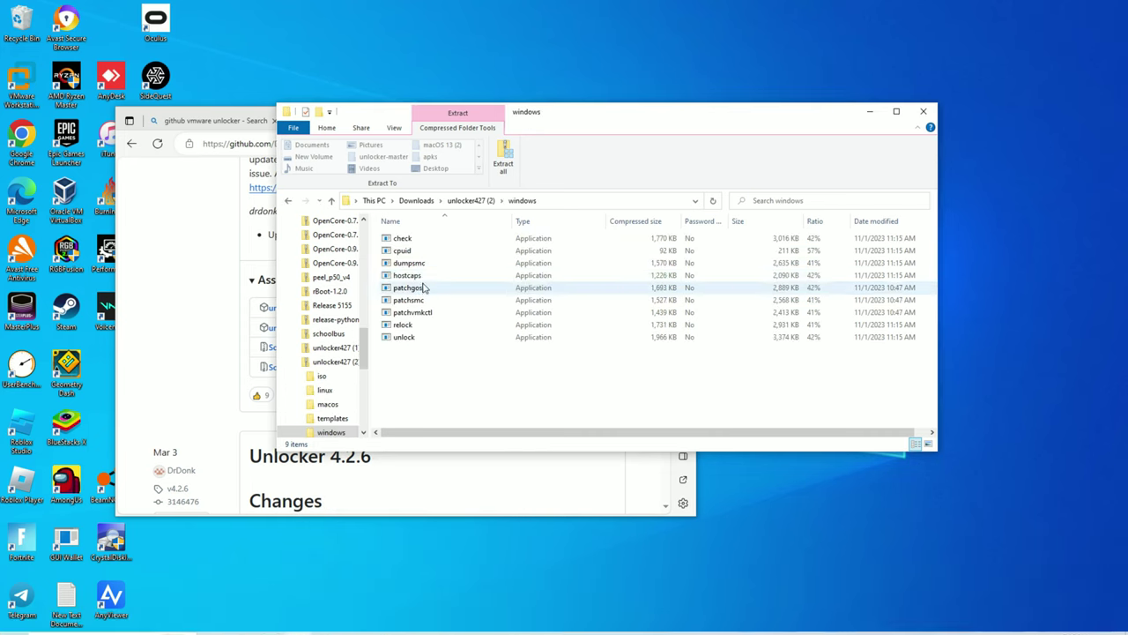
click(504, 161)
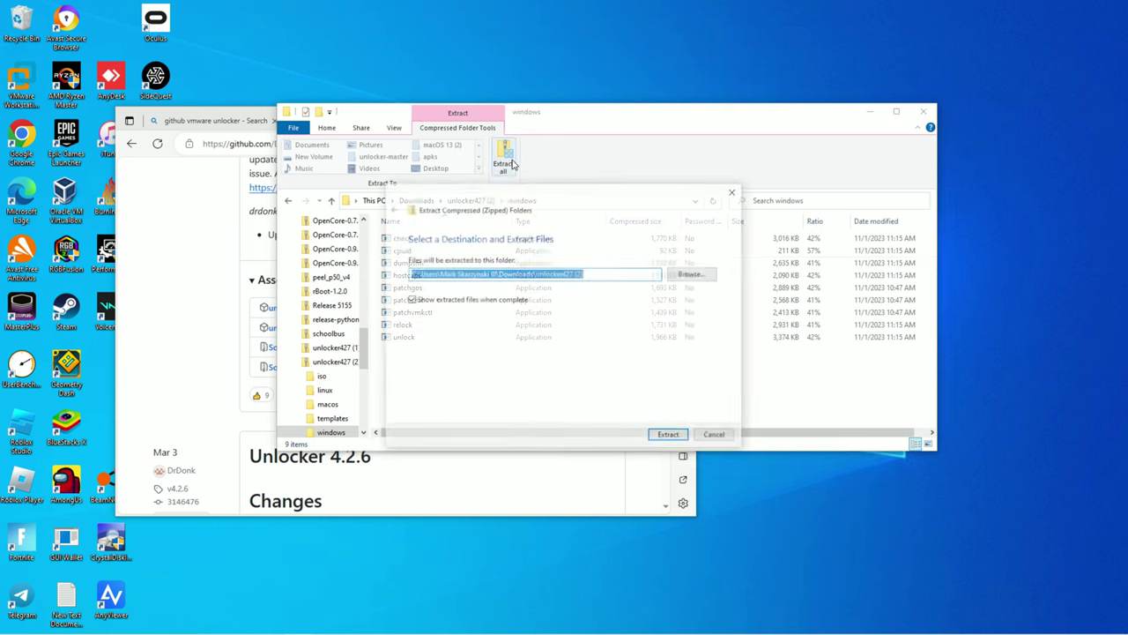
click(668, 437)
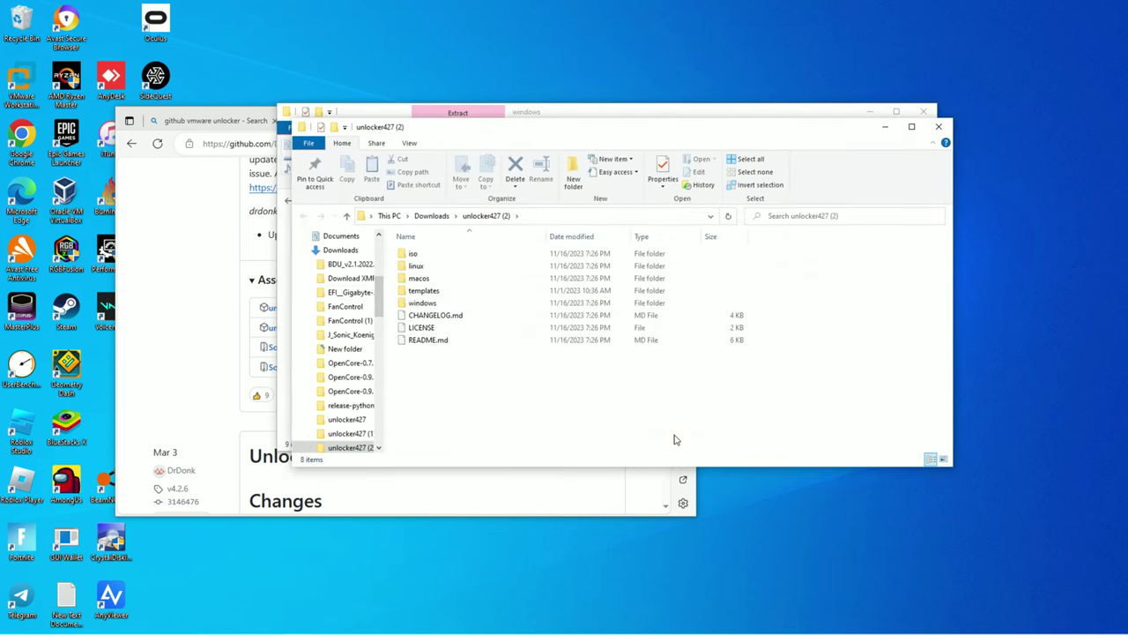
Run unlock from the extracted windows folder as administrator, allow it to change the device, and exit its console once patching ends.
double_click(426, 305)
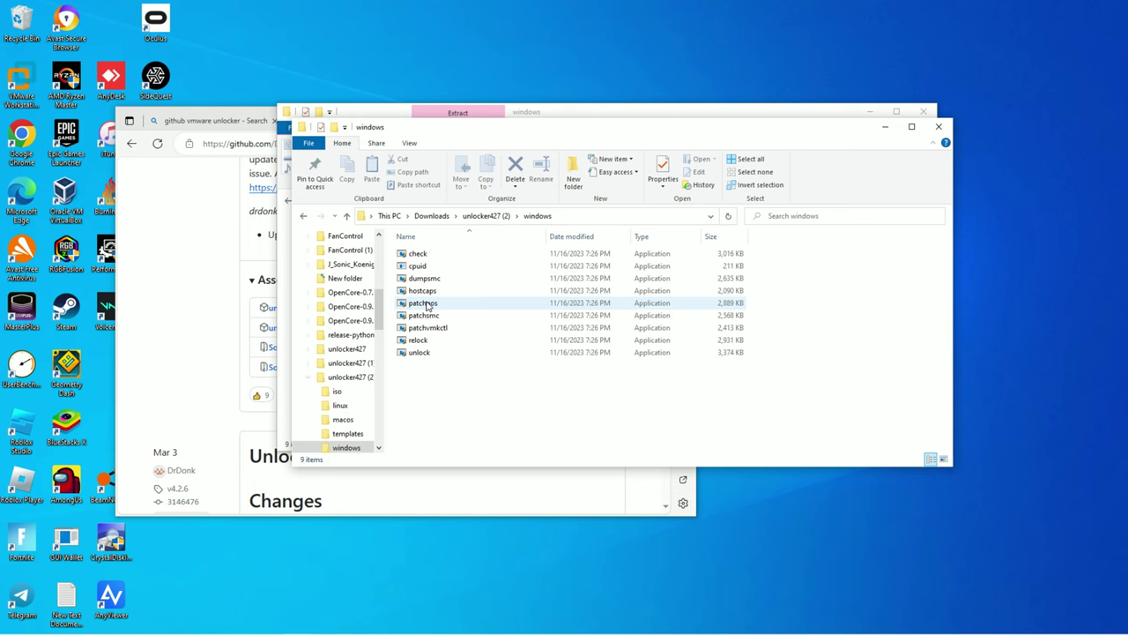
click(450, 356)
right_click(449, 356)
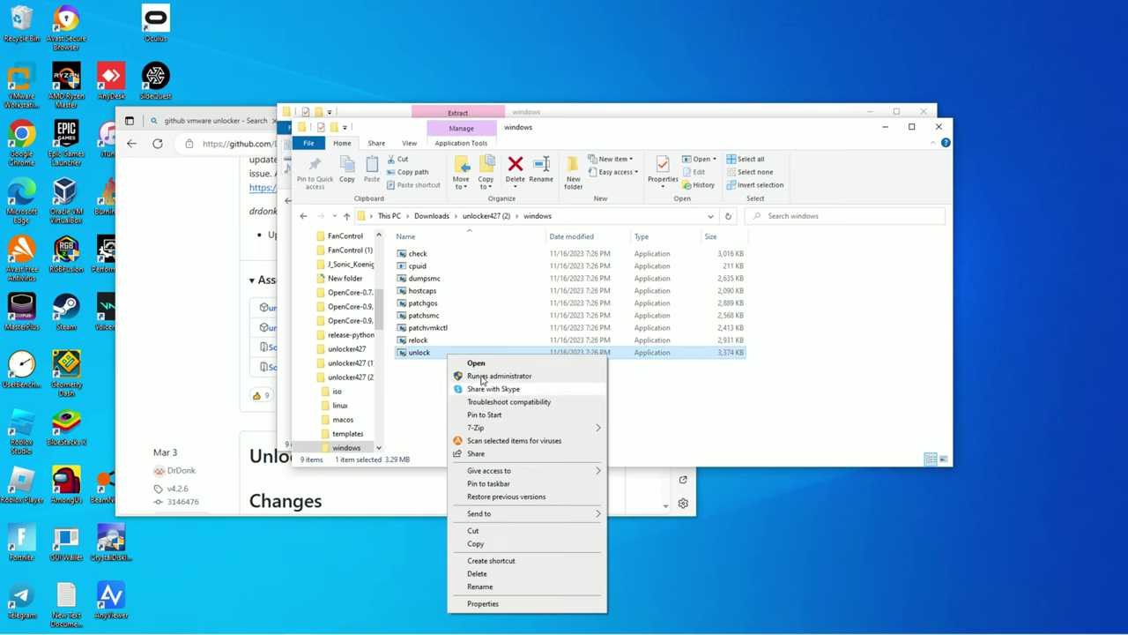
click(486, 377)
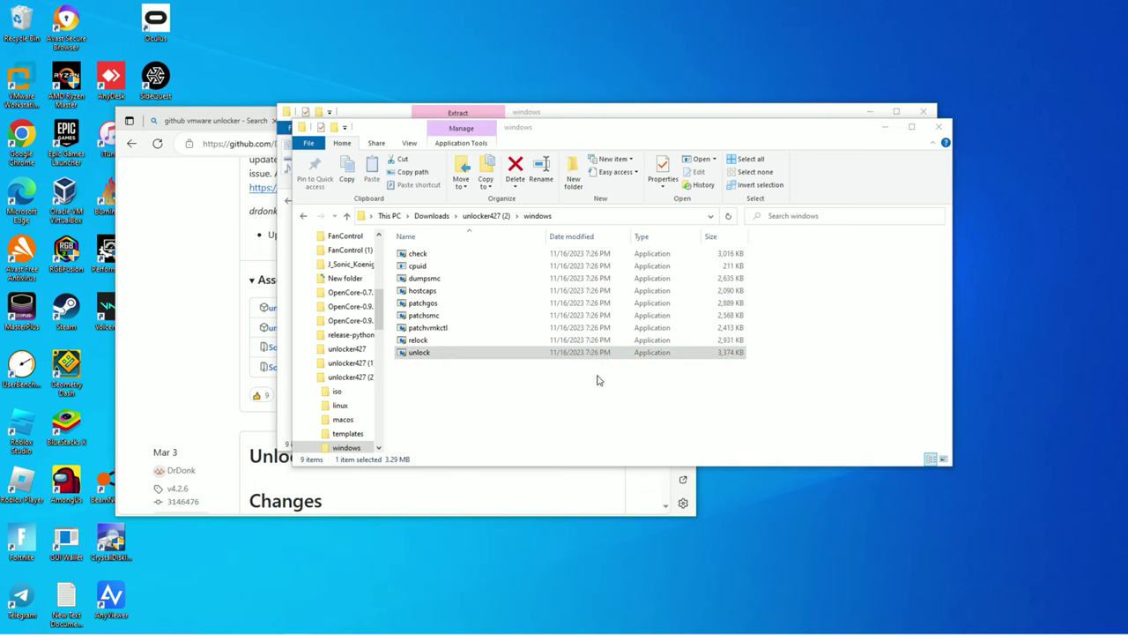
click(438, 237)
click(613, 429)
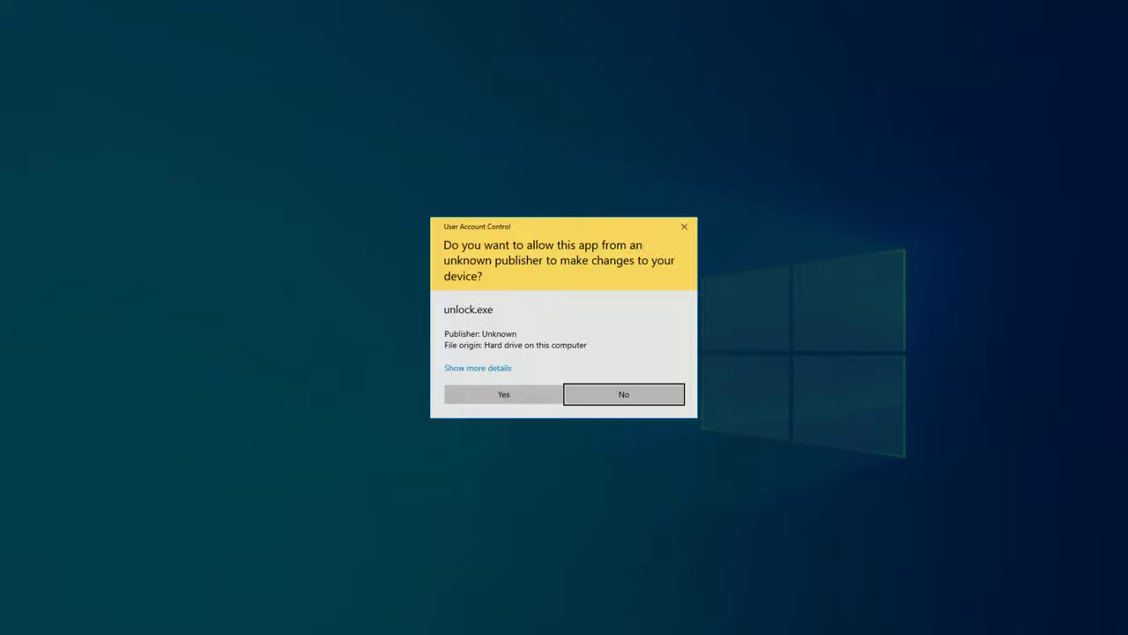
click(503, 394)
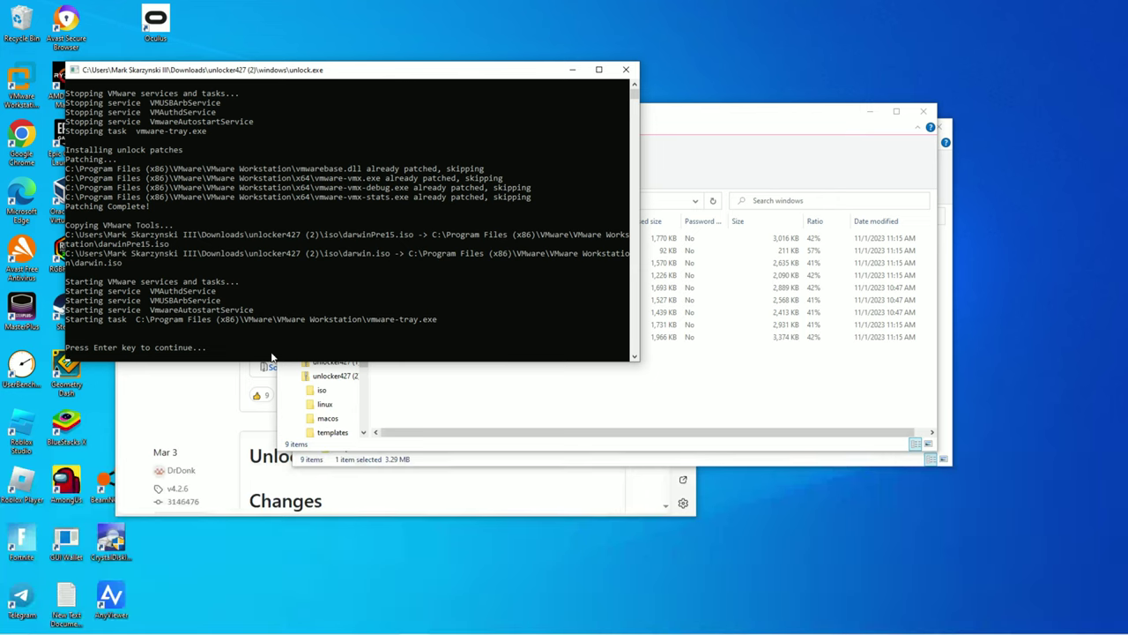
key(Return)
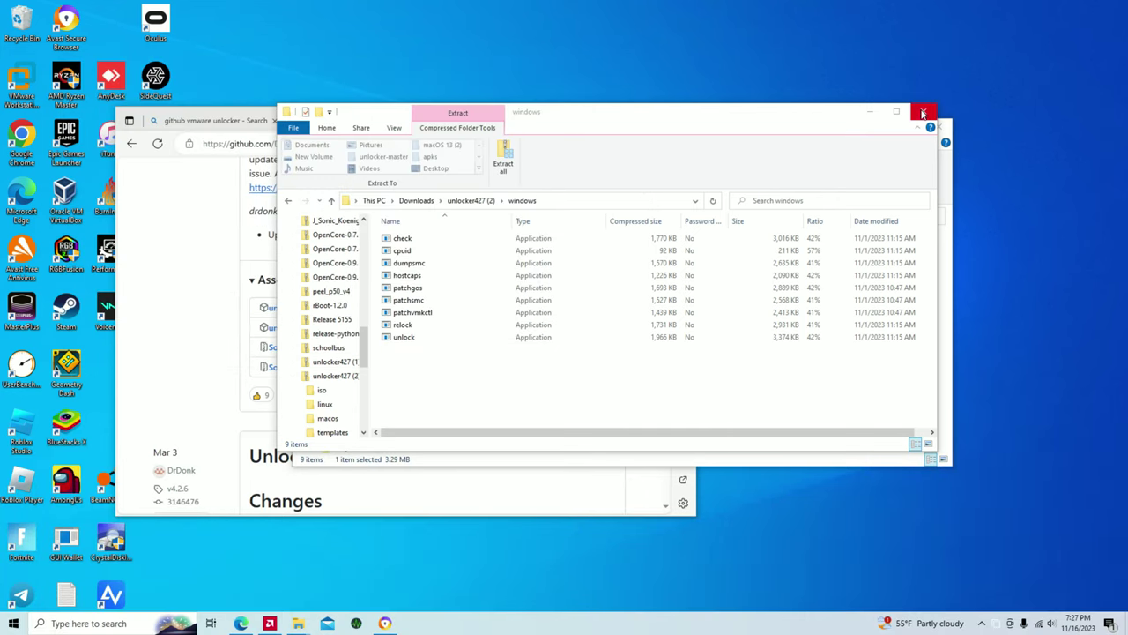
Close both File Explorer windows and launch VMware Workstation Pro from the desktop.
click(924, 113)
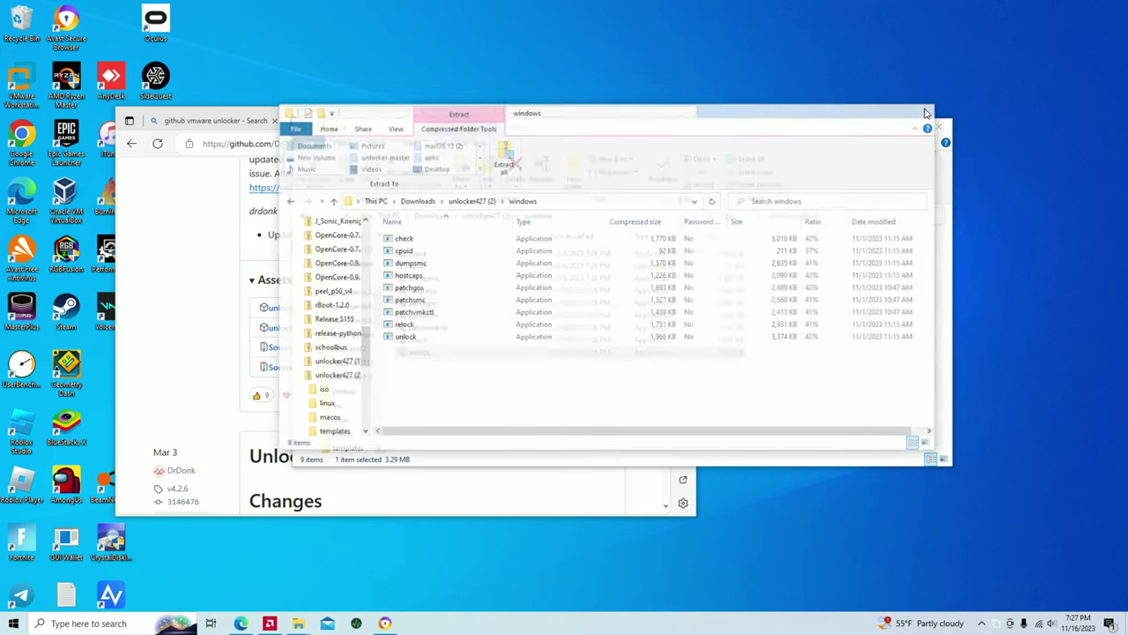
click(935, 126)
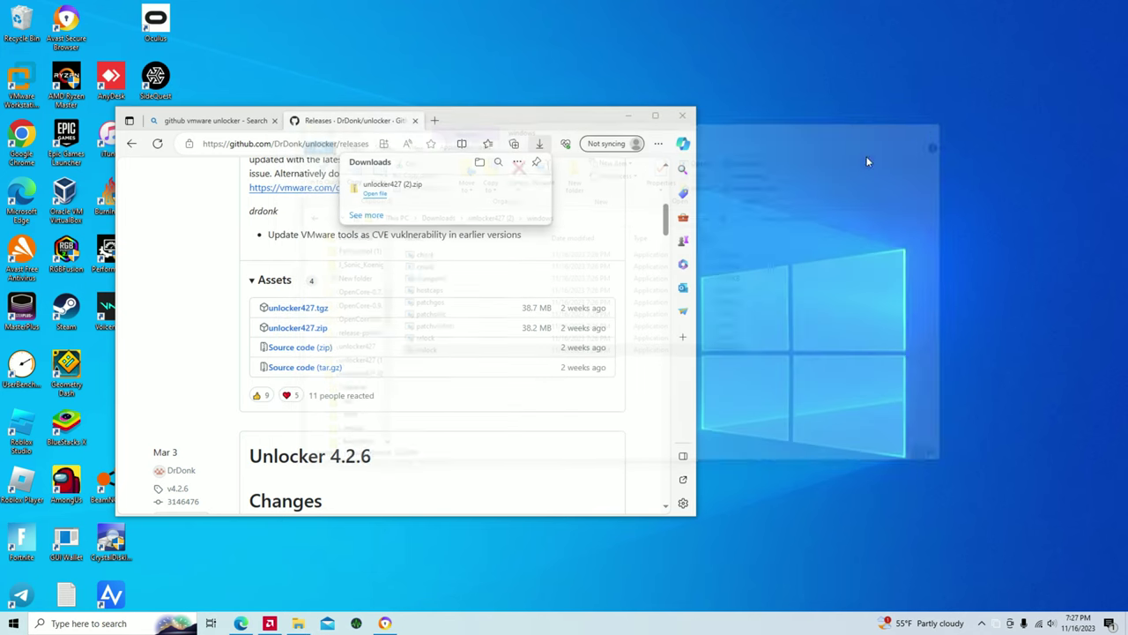
click(18, 92)
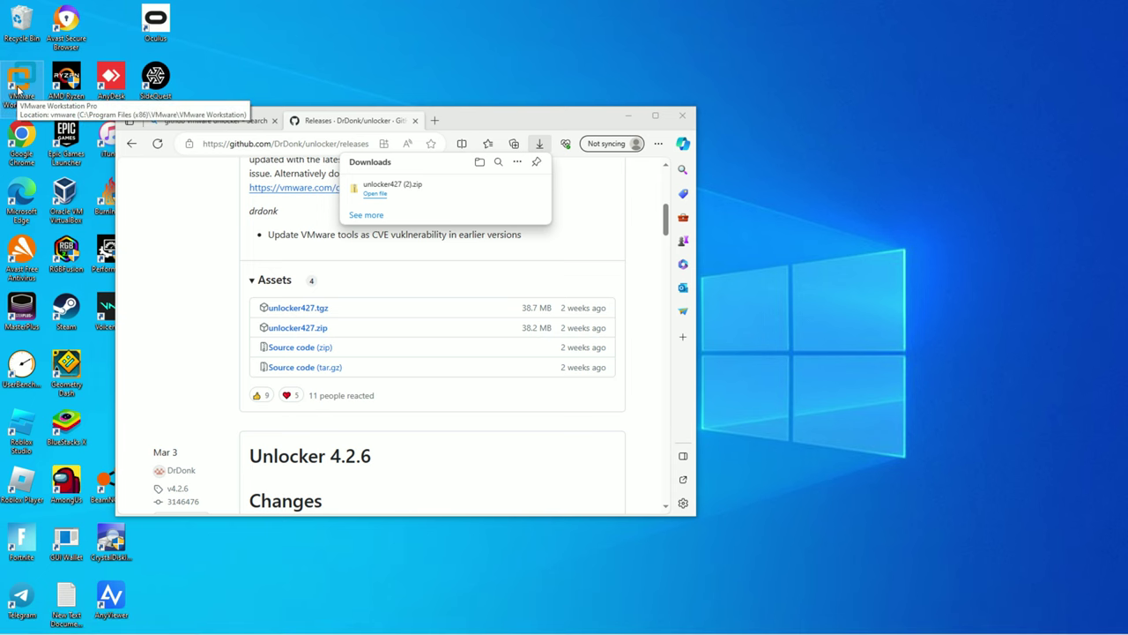
double_click(16, 87)
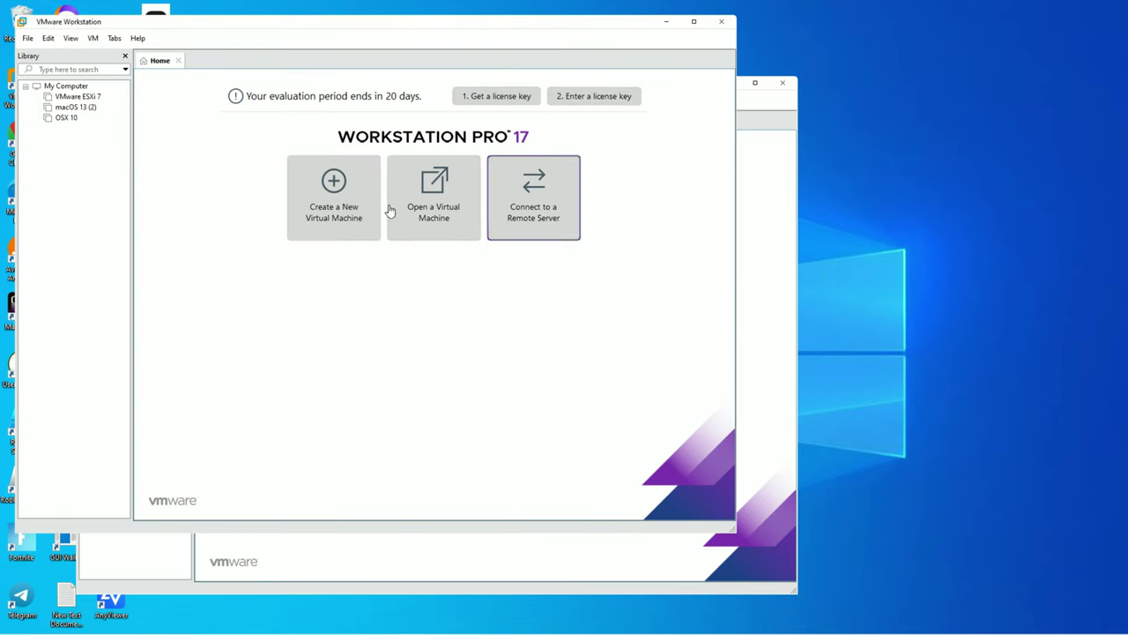
Start a new Typical virtual machine and choose the installer disc image from the macOS Monterey folder in Documents.
click(310, 209)
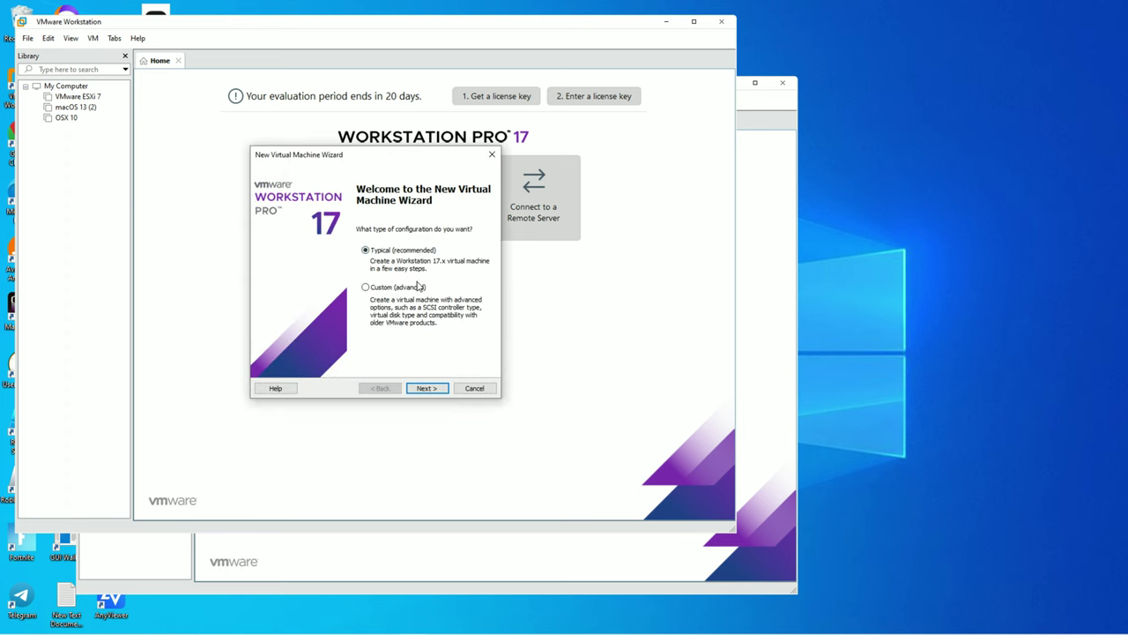
click(428, 387)
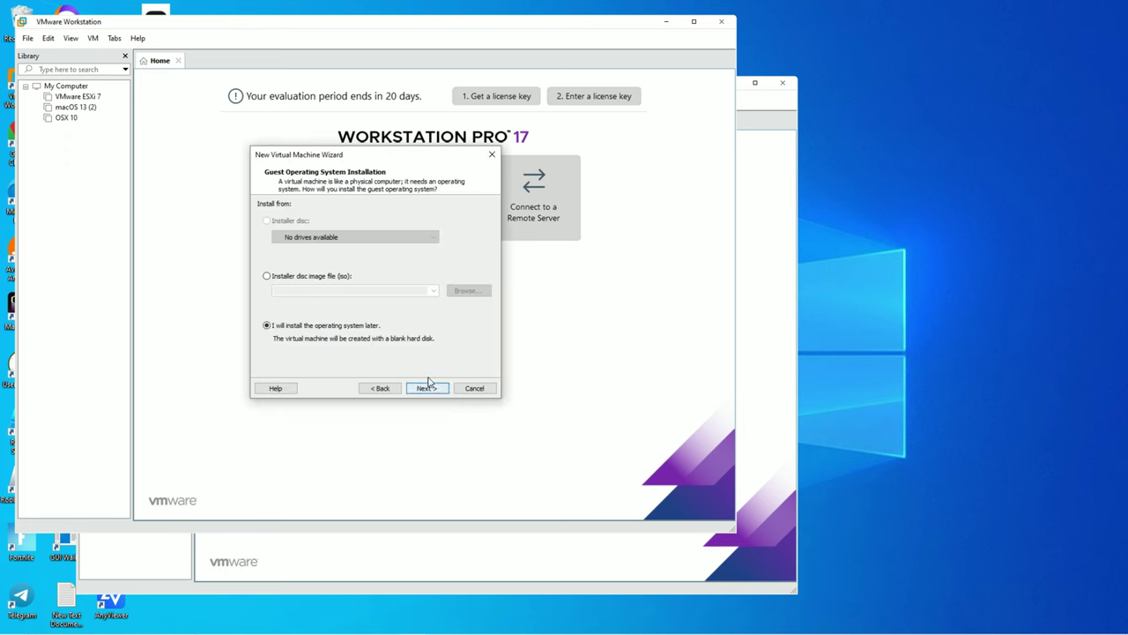
click(337, 278)
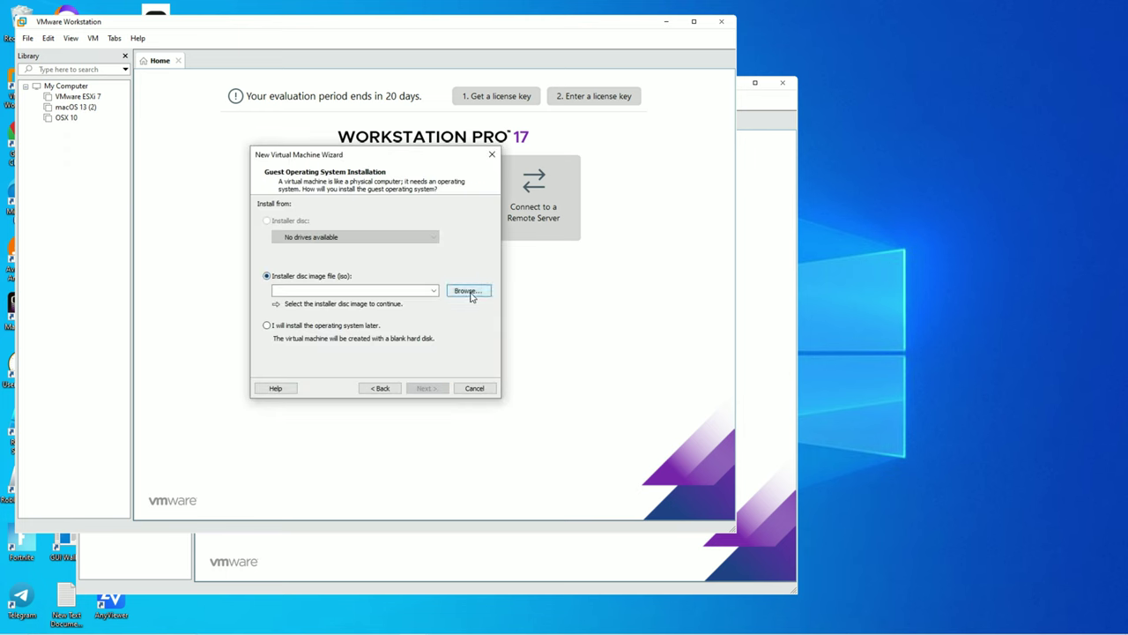
click(468, 290)
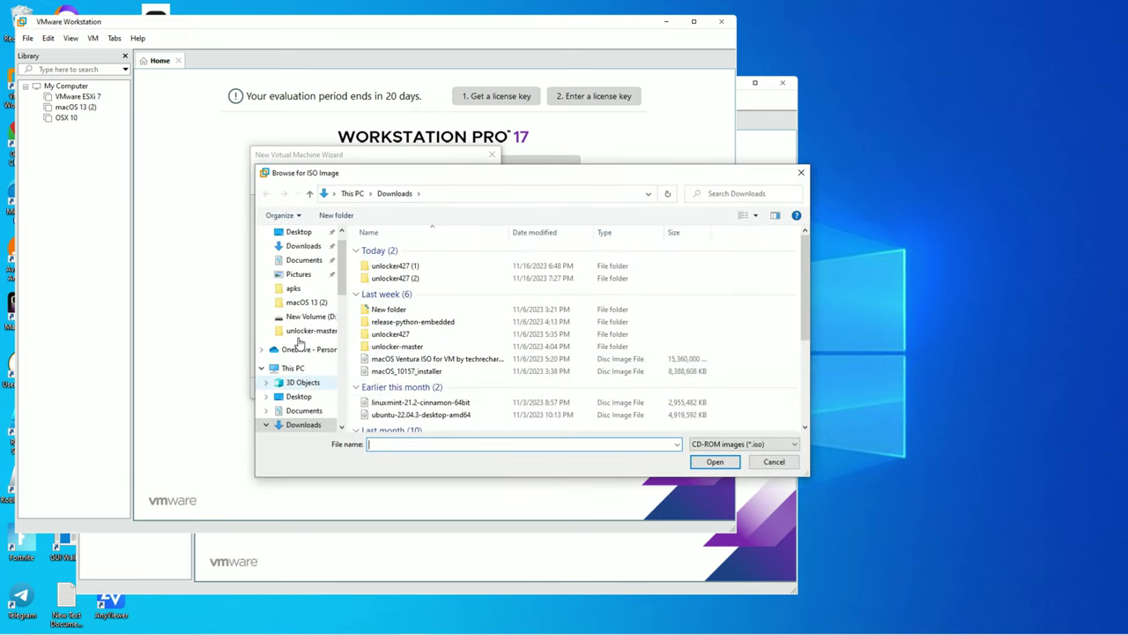
click(303, 384)
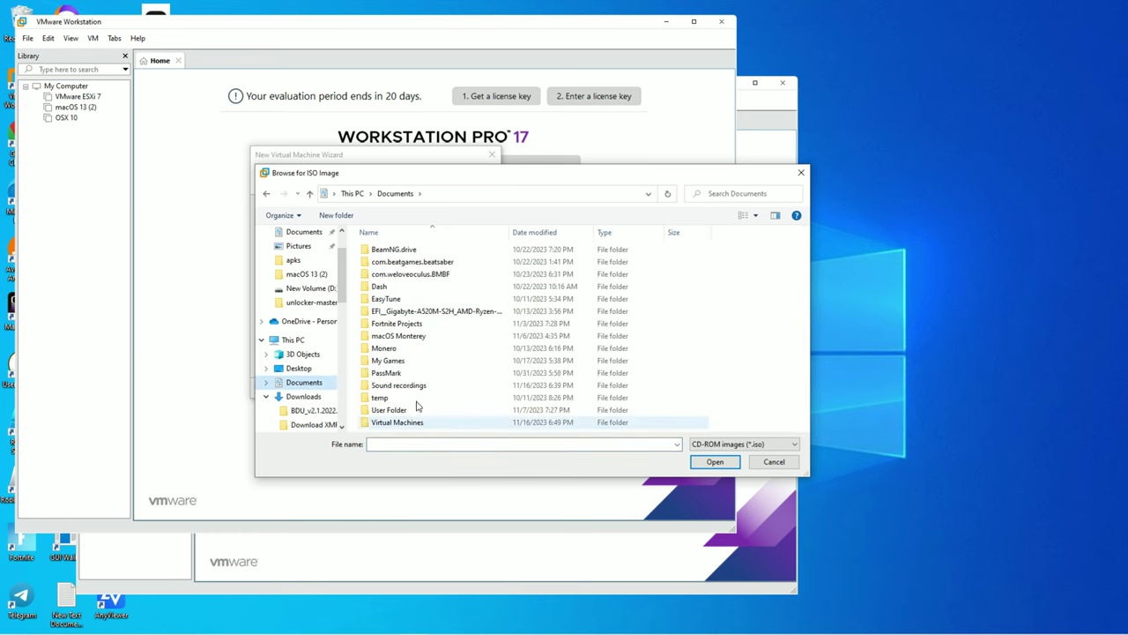
double_click(421, 336)
click(430, 251)
click(714, 462)
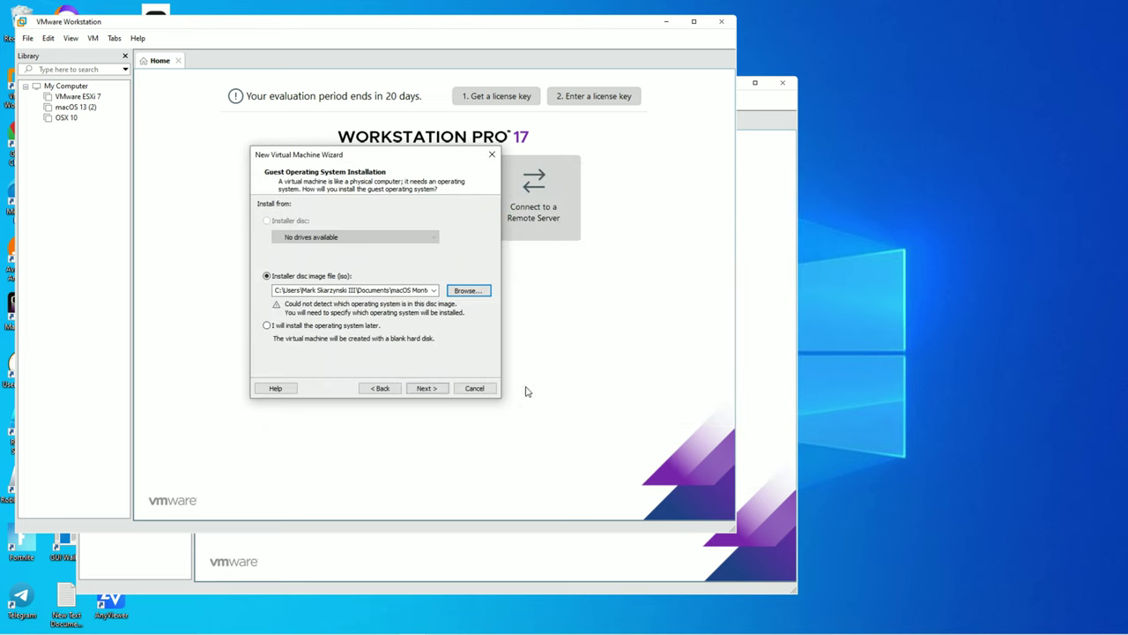
Set the guest operating system to Apple Mac OS X, version macOS 12, and accept the default virtual machine name and location.
click(425, 388)
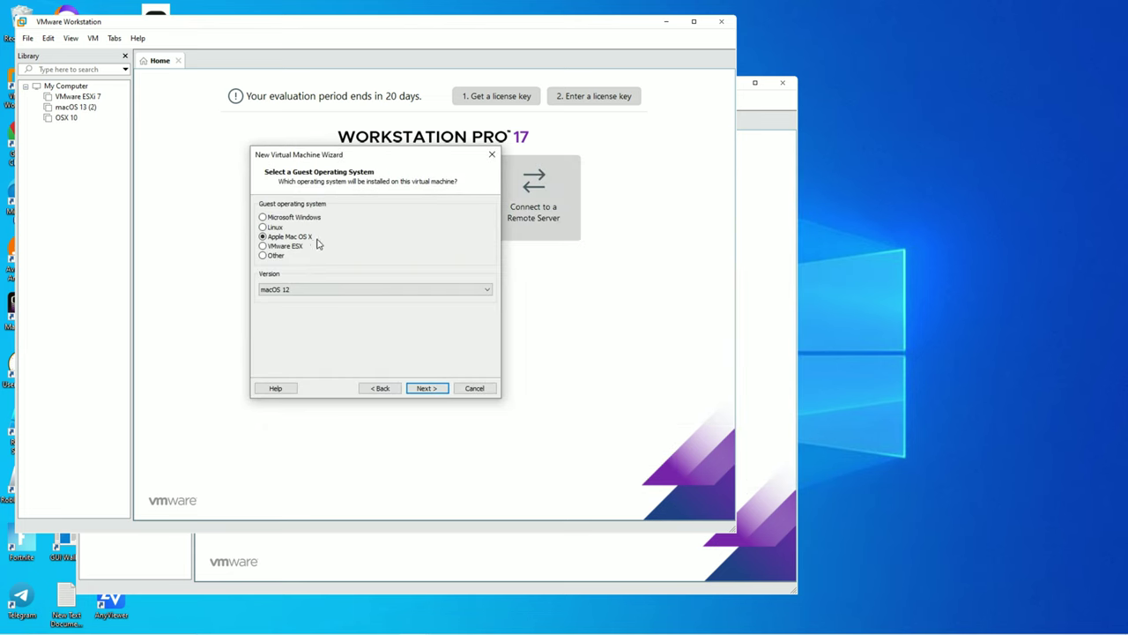
click(297, 291)
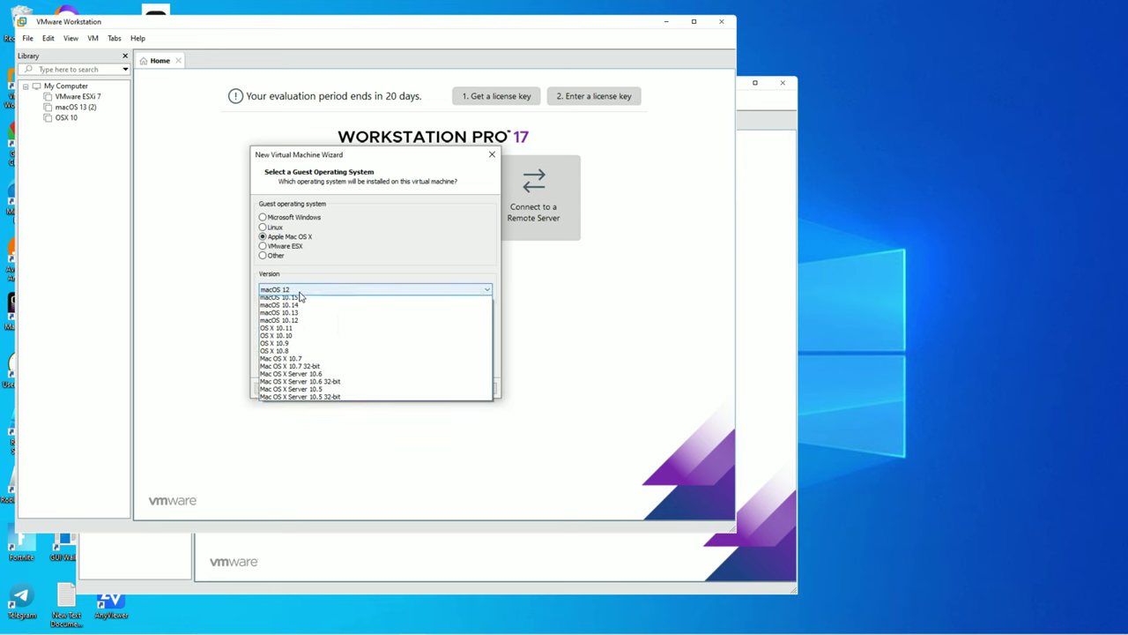
click(307, 321)
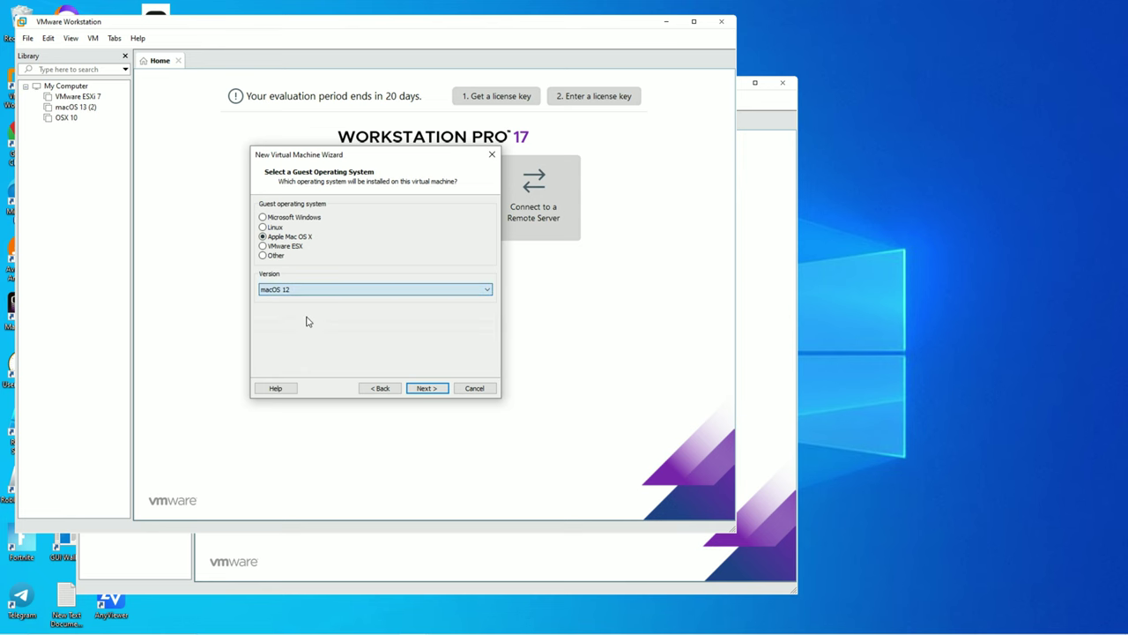
click(426, 388)
click(426, 387)
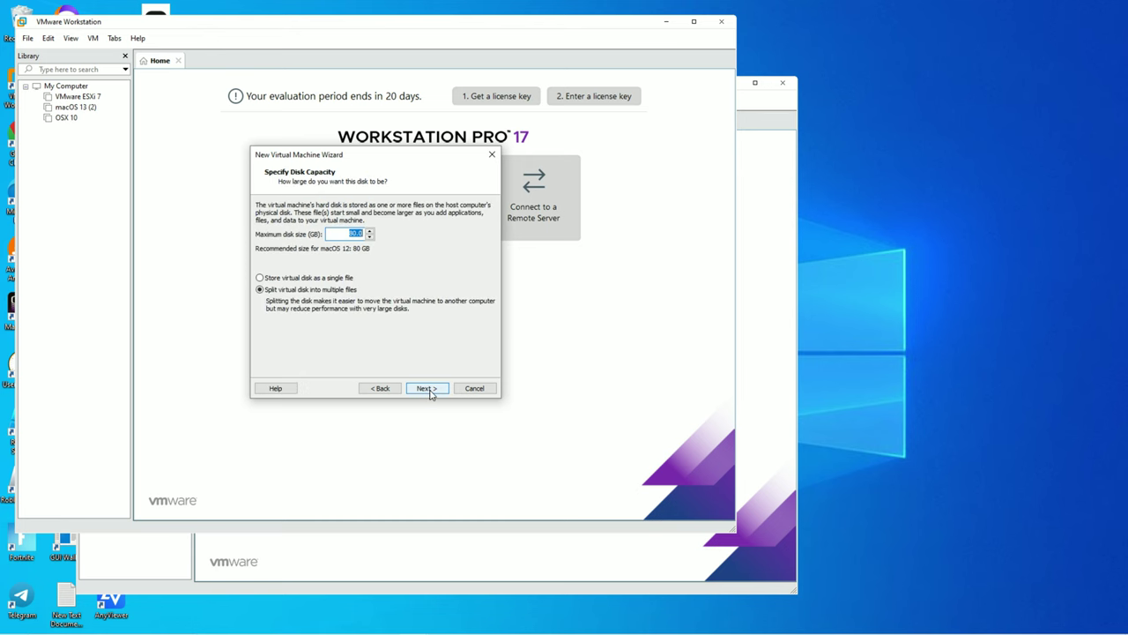
Set the maximum disk size to 100 GB, store the virtual disk as a single file, and finish creating the virtual machine.
click(371, 234)
click(259, 279)
click(432, 389)
click(427, 388)
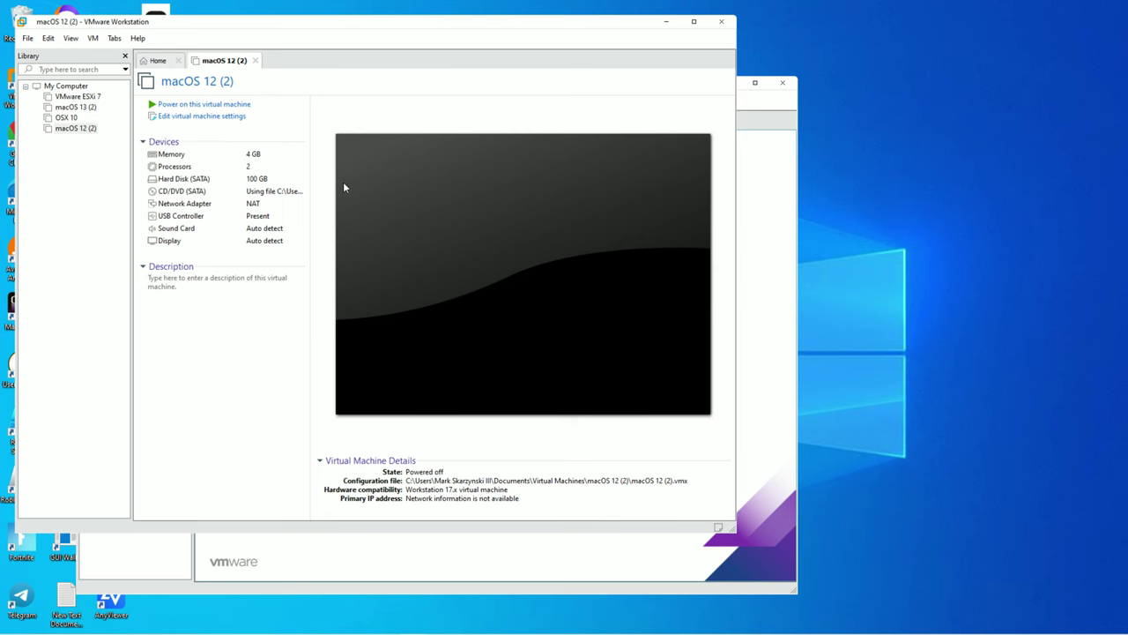
Test-boot the macOS 12 (2) virtual machine, dismiss the CPU hint, and power the machine off.
click(78, 130)
click(231, 104)
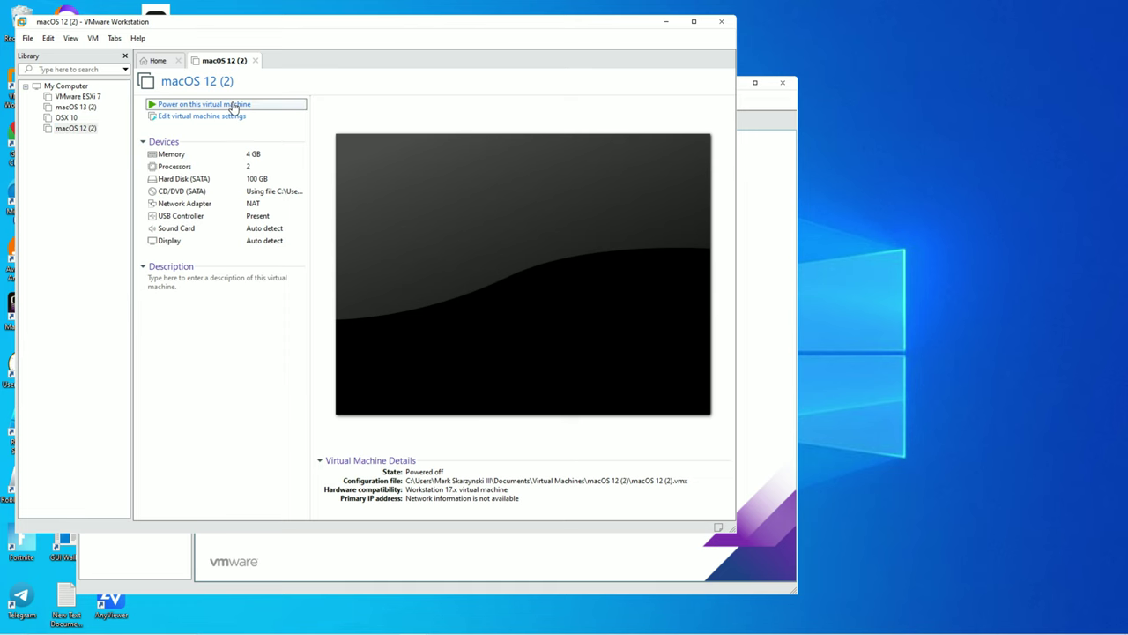
click(435, 326)
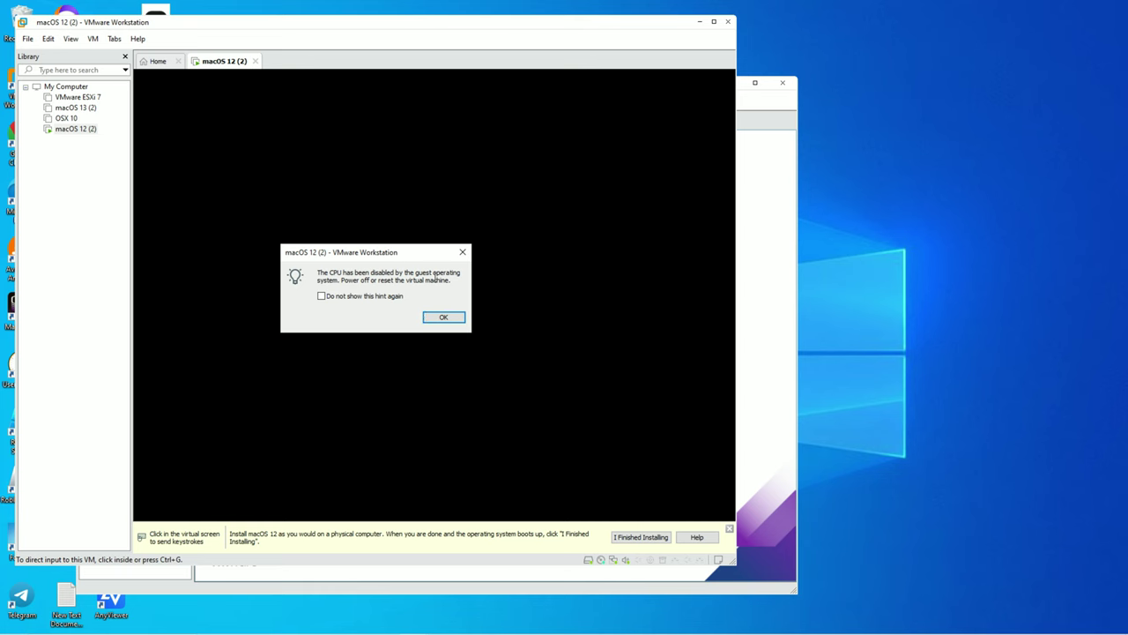
click(444, 317)
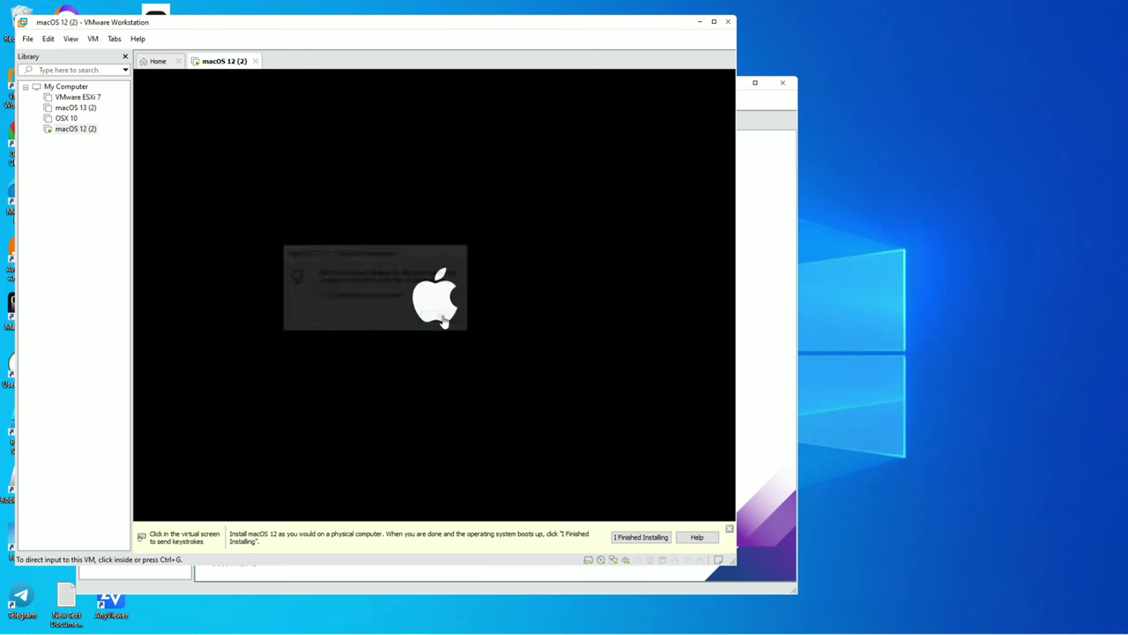
click(256, 61)
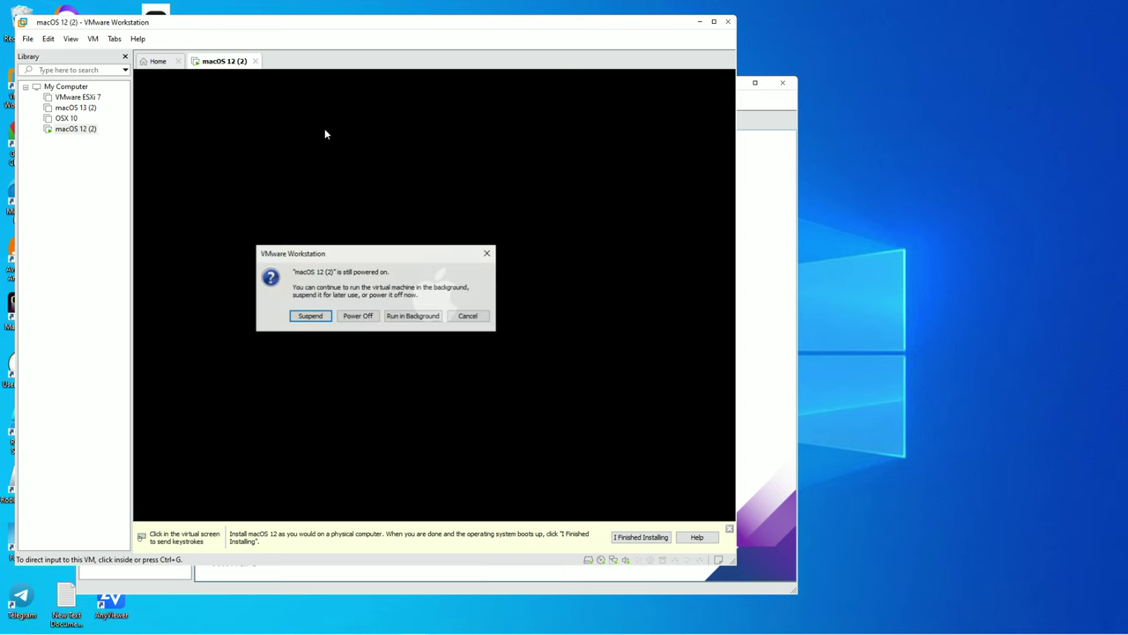
click(357, 316)
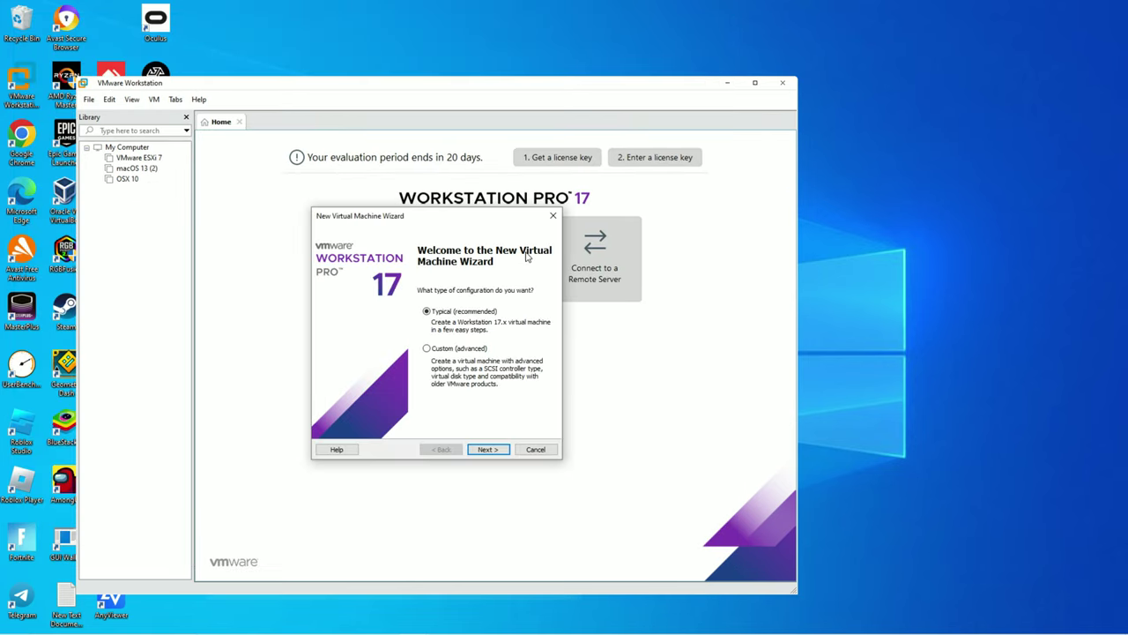
Cancel the New Virtual Machine Wizard and minimize the remaining VMware Workstation window and the browser.
click(535, 449)
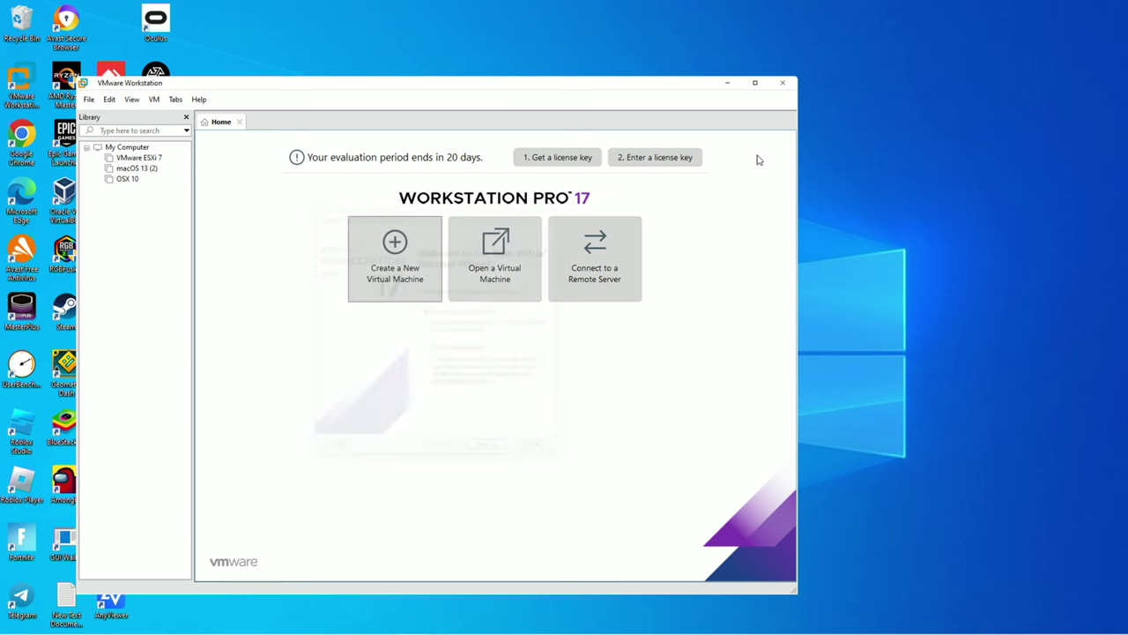
click(726, 83)
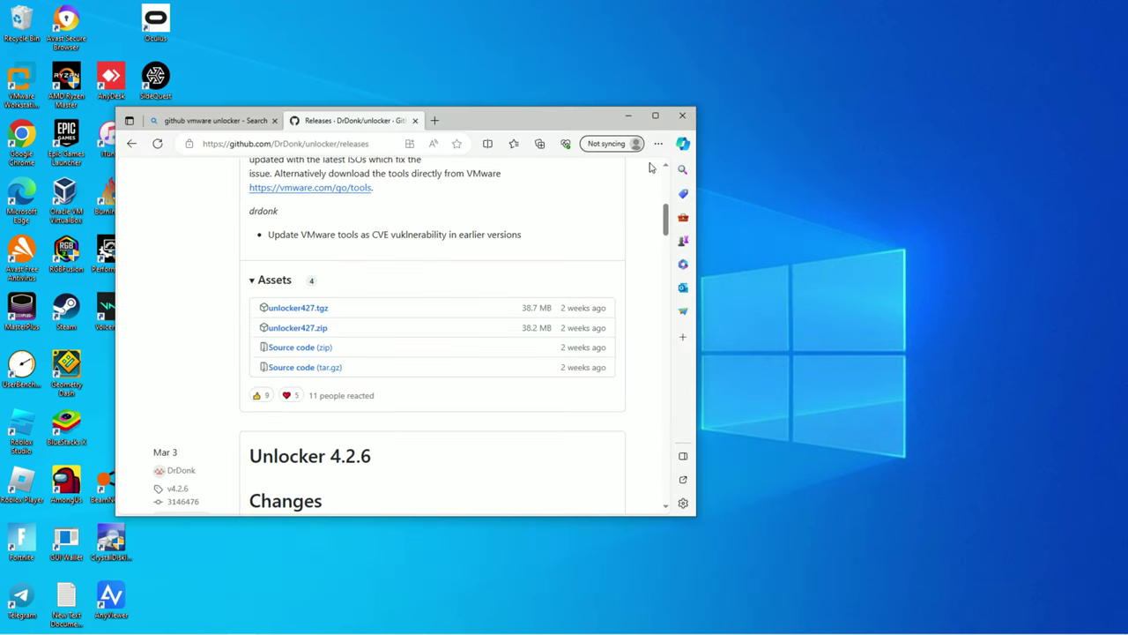
click(628, 116)
Open the desktop text document with the saved links and copy the pastebin.com/1v78kU5u link.
double_click(643, 370)
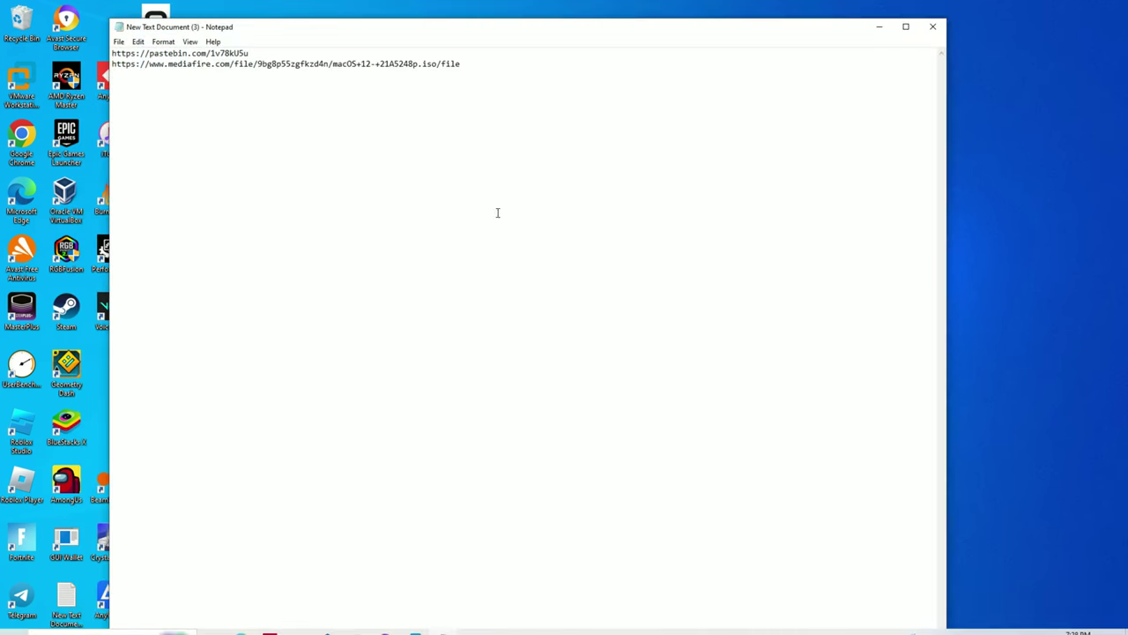
drag(251, 53, 112, 53)
right_click(161, 54)
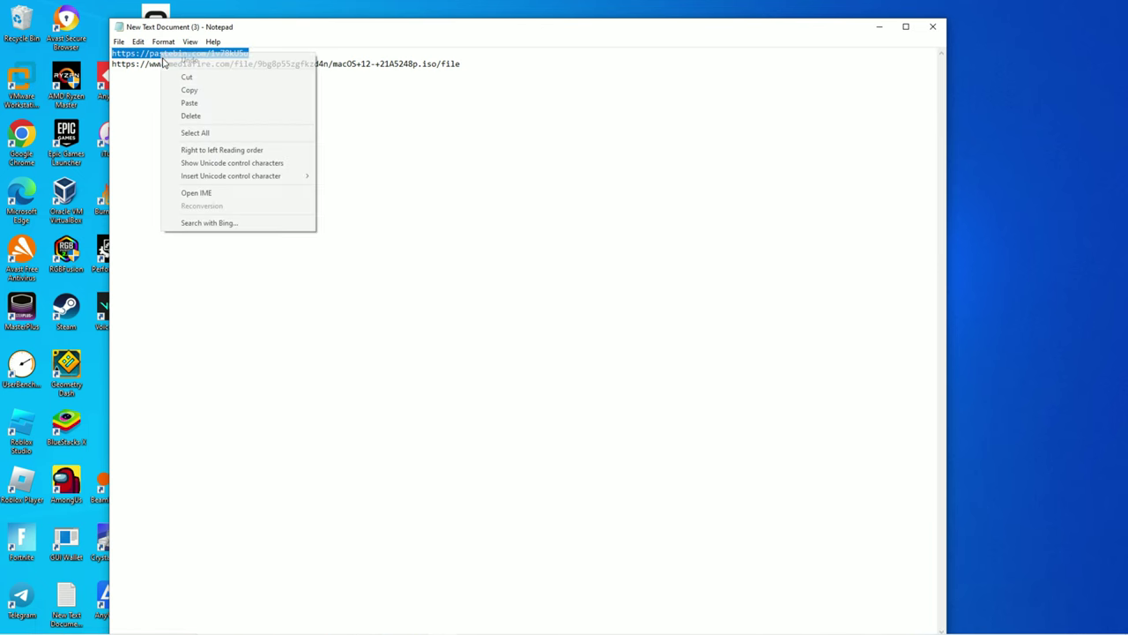
click(185, 91)
Switch to Microsoft Edge and open the copied pastebin.com/1v78kU5u link in a new browser tab.
mouse_move(495, 631)
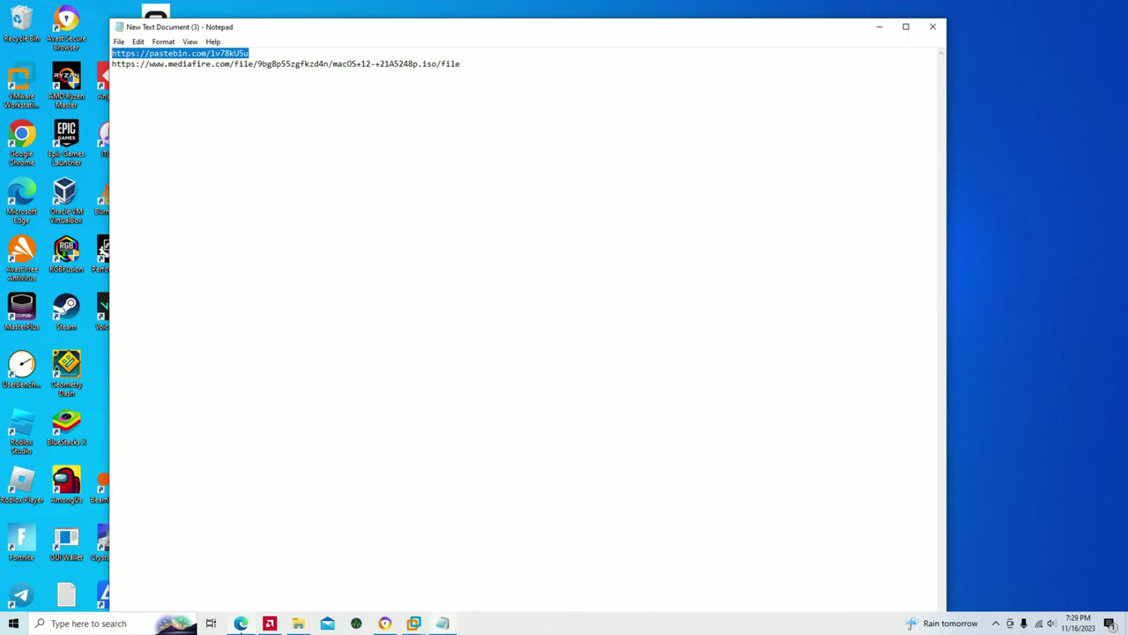
click(240, 623)
click(434, 120)
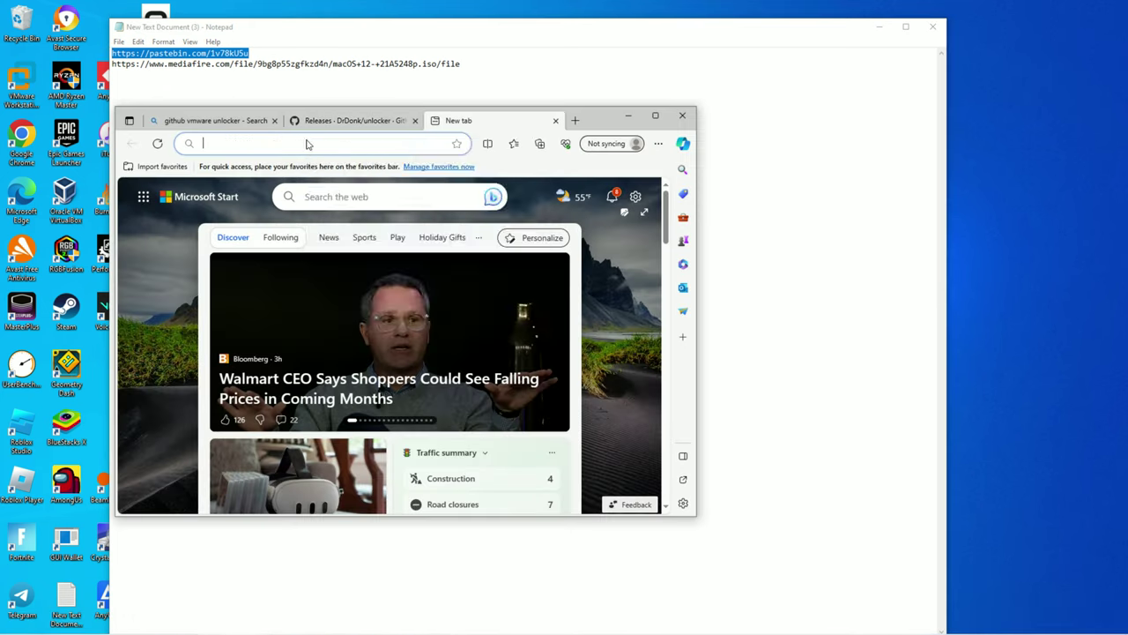
right_click(308, 144)
click(338, 250)
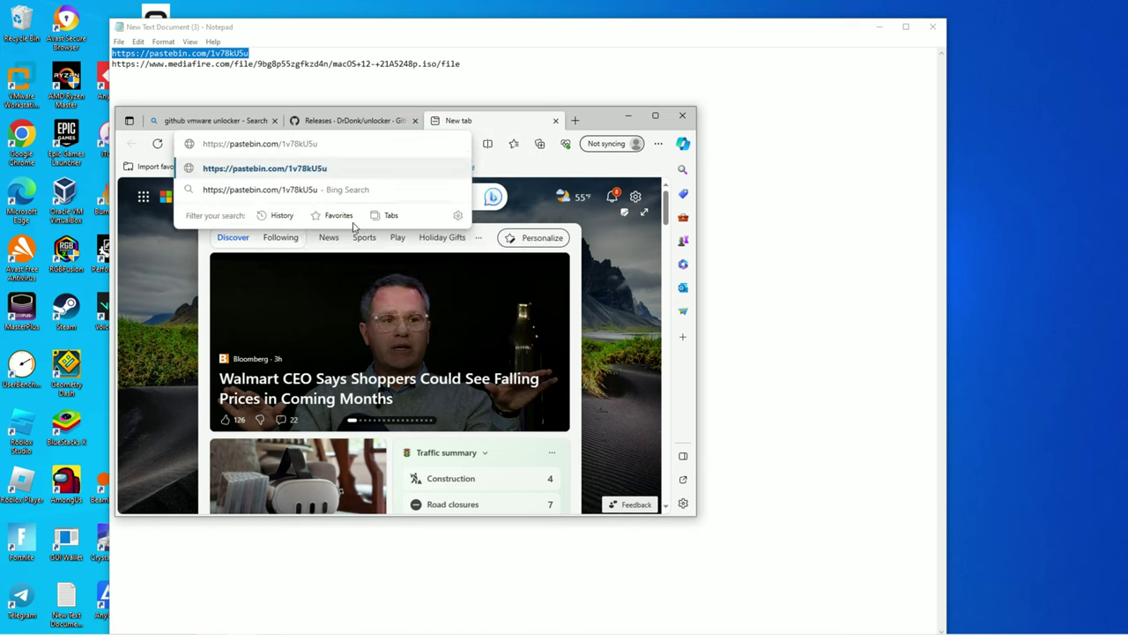
key(Return)
Copy all eight cpuid lines, from cpuid.0.eax to cpuid.1.edx, from the Pastebin code.
scroll(369, 356, down, 3)
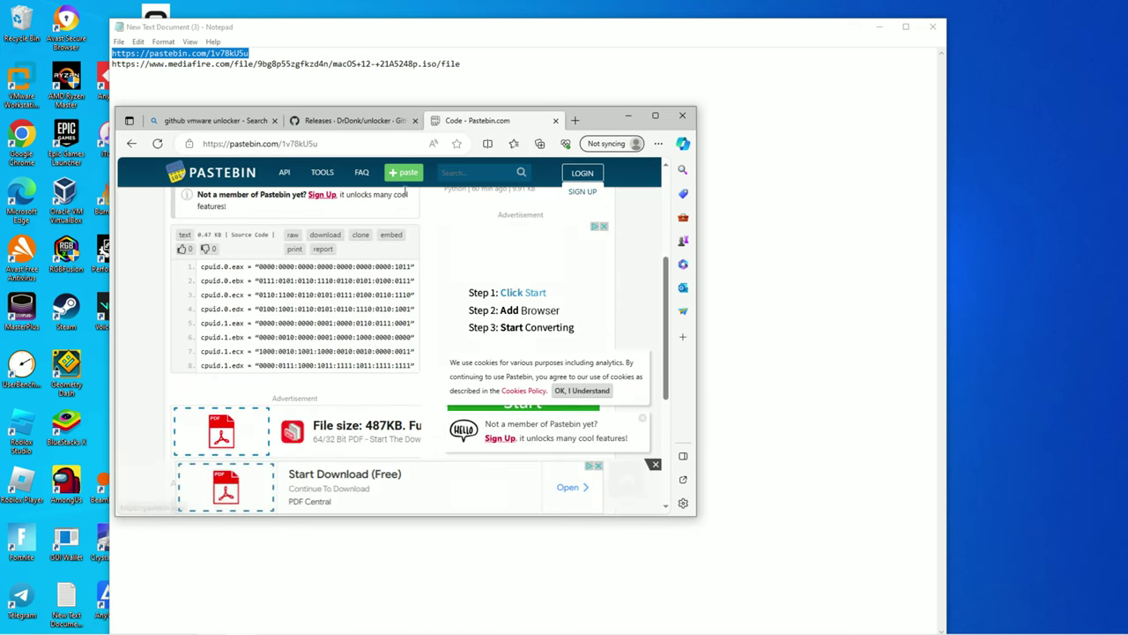
scroll(458, 262, up, 2)
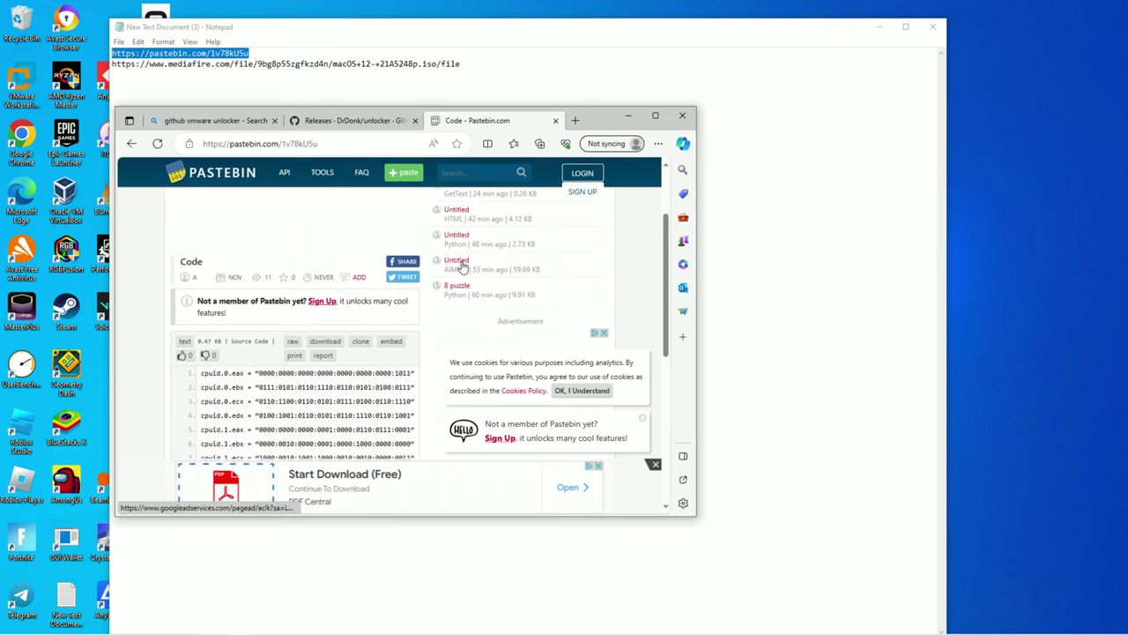
scroll(460, 264, down, 3)
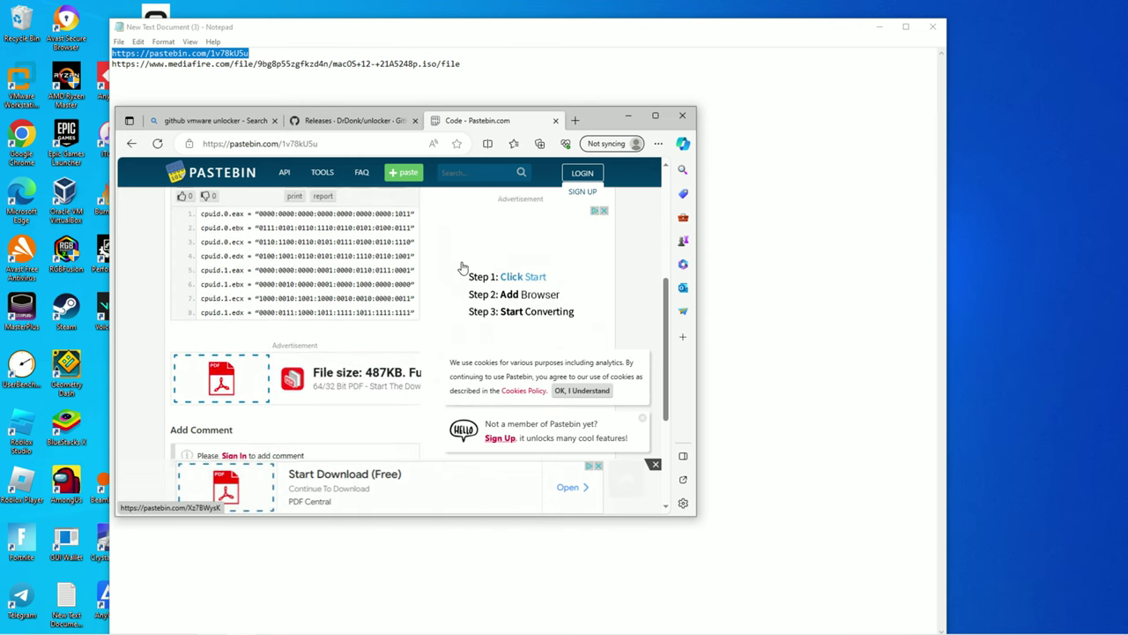
drag(202, 218, 414, 315)
right_click(361, 277)
click(389, 286)
Close the Notepad window with the links and the Edge browser window.
mouse_move(608, 632)
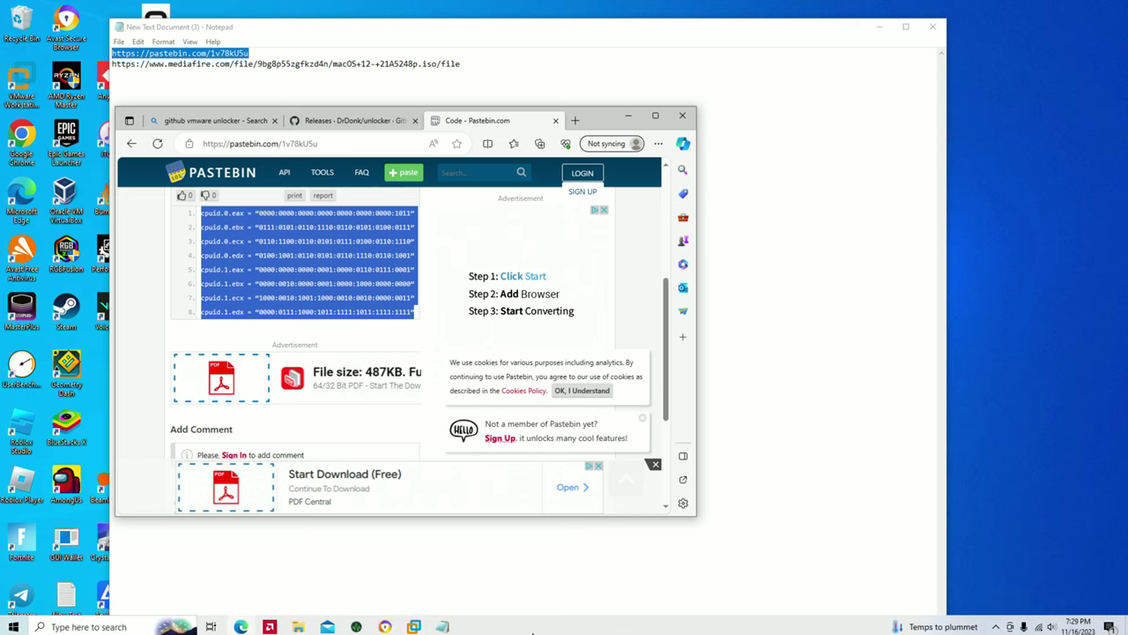
click(932, 26)
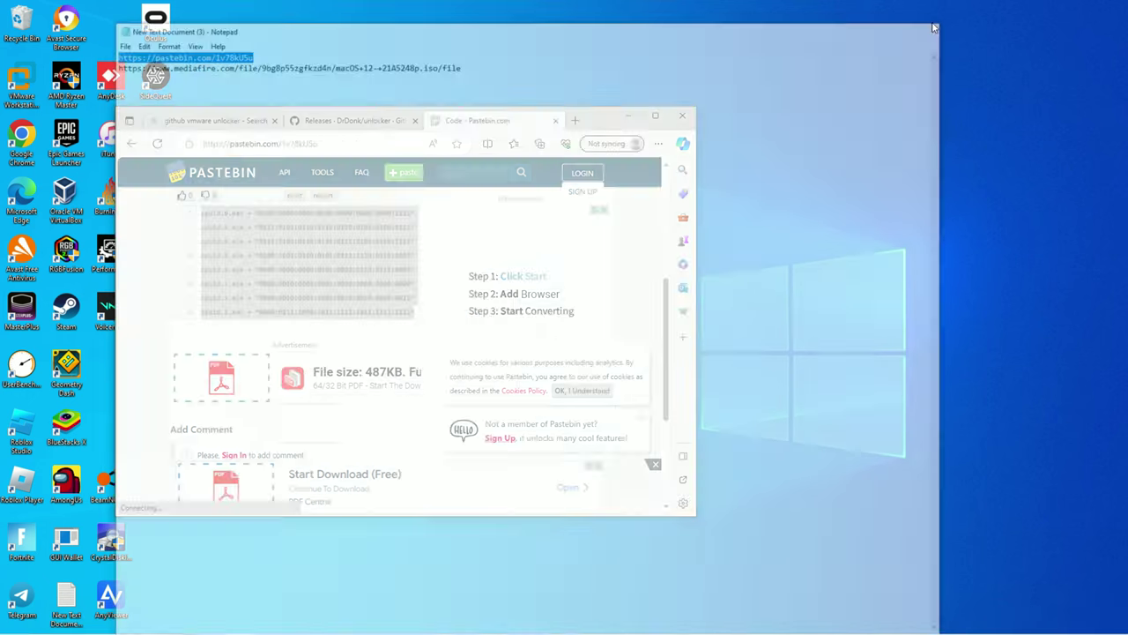
click(688, 118)
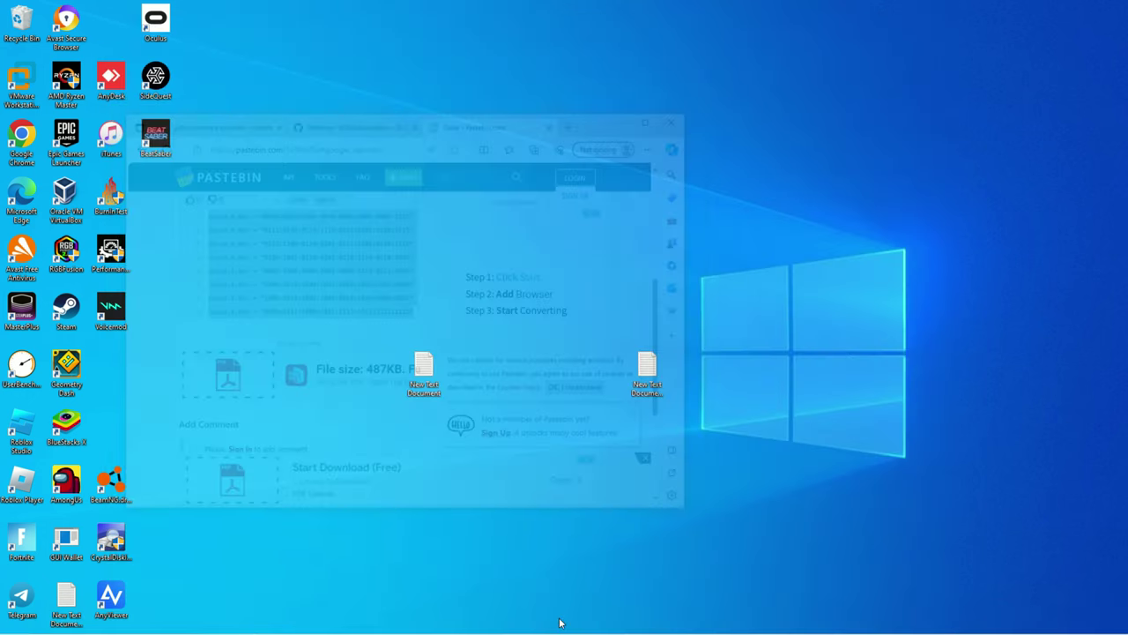
Switch to File Explorer and open the macOS 12 (2) folder under Documents, Virtual Machines.
mouse_move(558, 626)
click(298, 623)
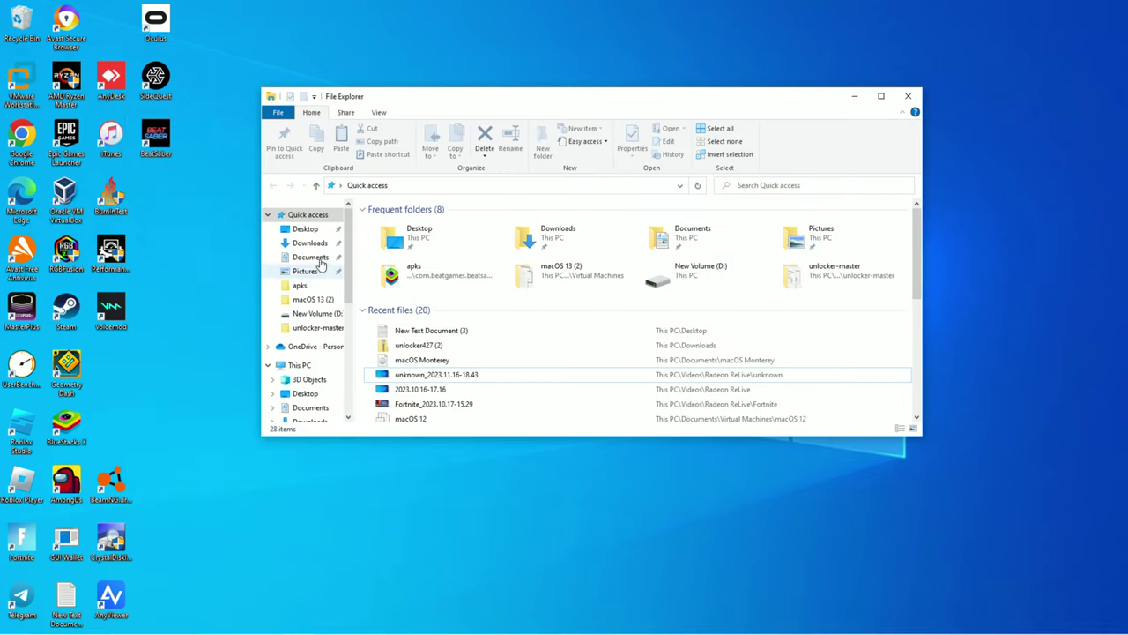
click(320, 259)
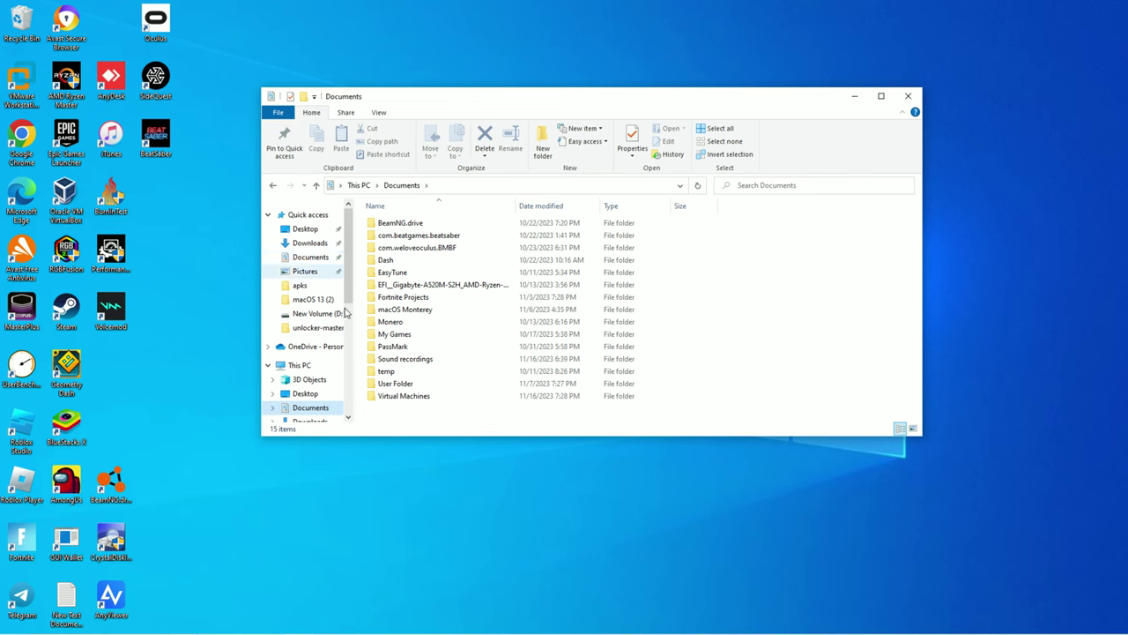
double_click(411, 401)
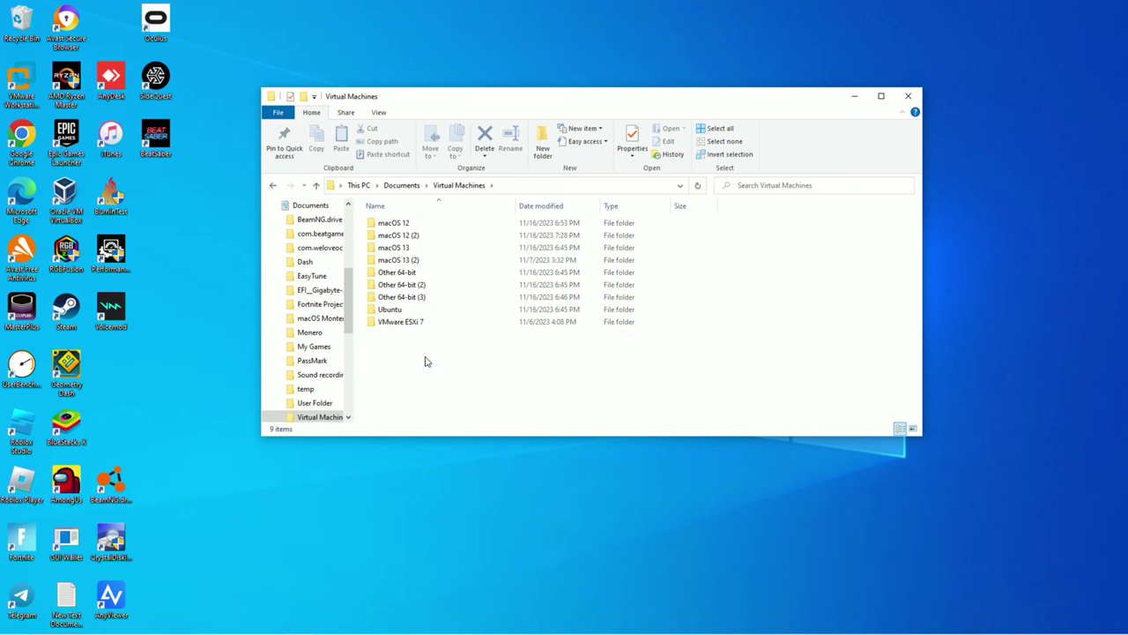
click(437, 237)
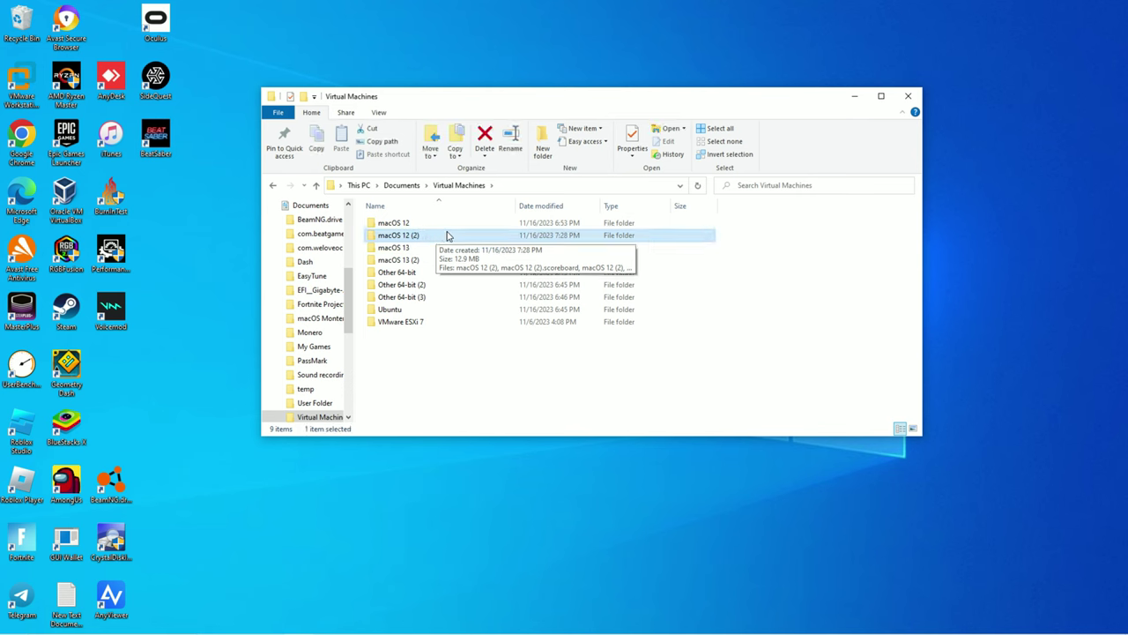
double_click(451, 236)
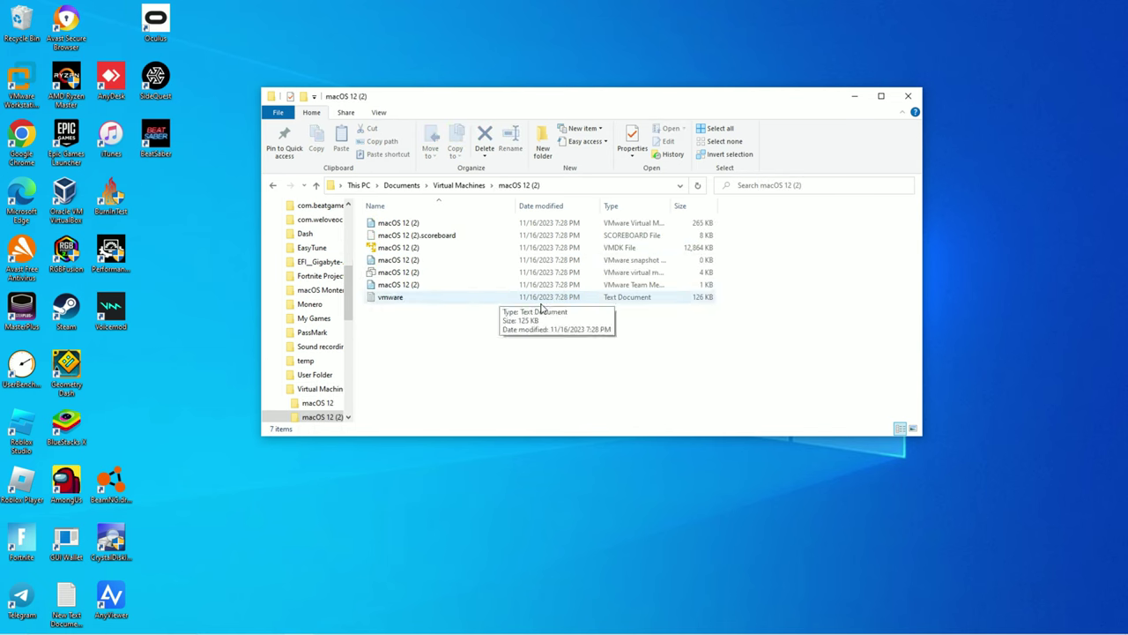
Open the macOS 12 (2) VMware virtual machine configuration file with Notepad.
click(400, 274)
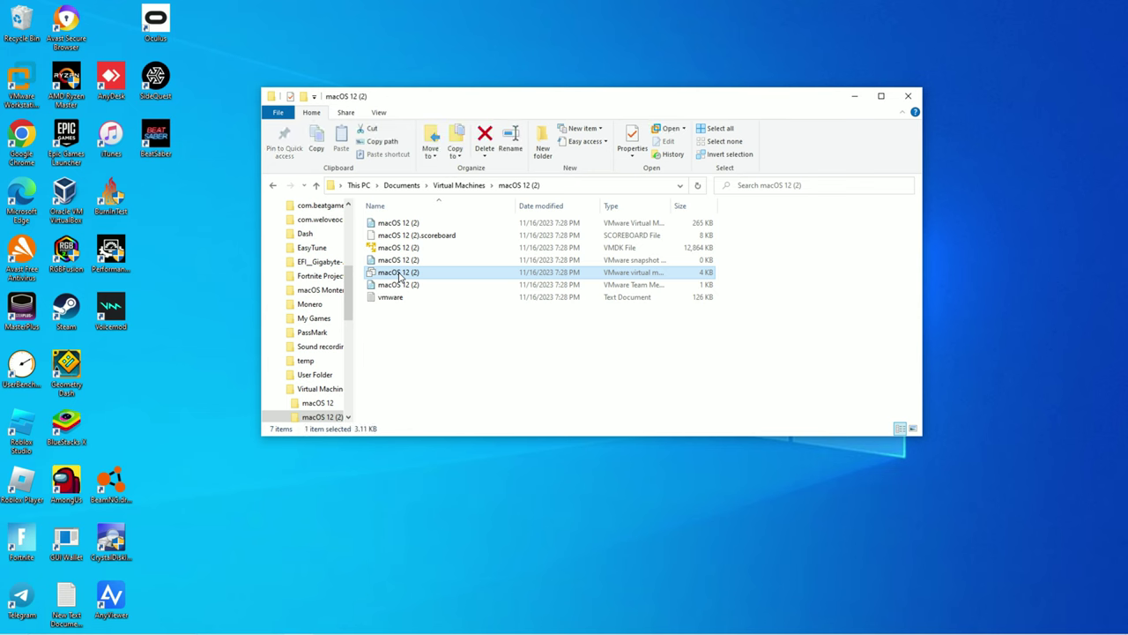
right_click(400, 275)
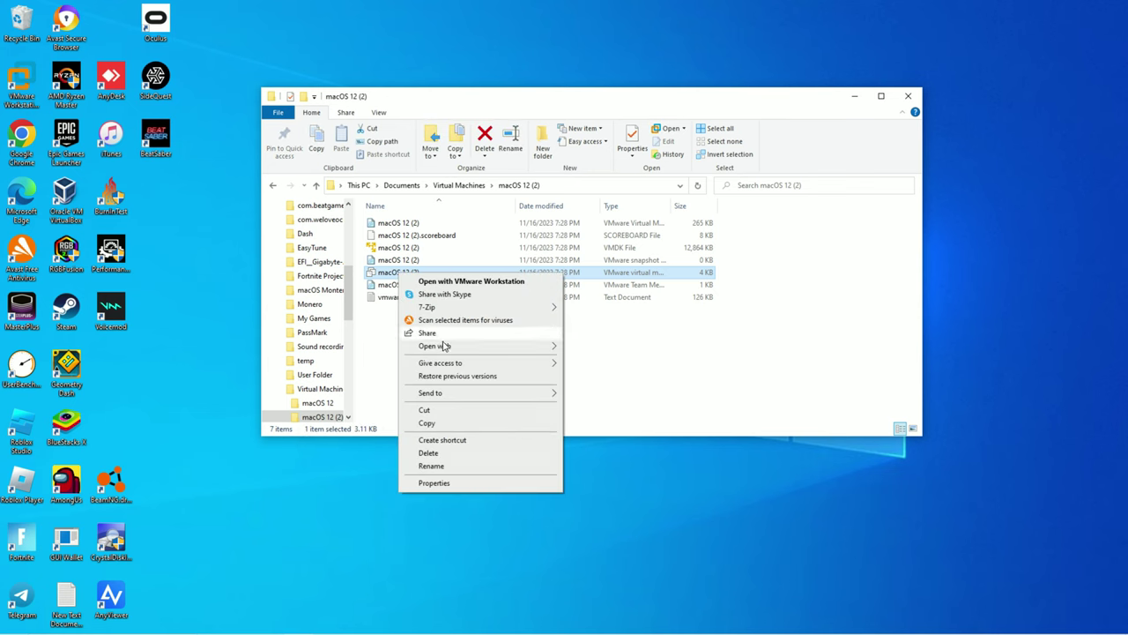
mouse_move(452, 348)
click(687, 316)
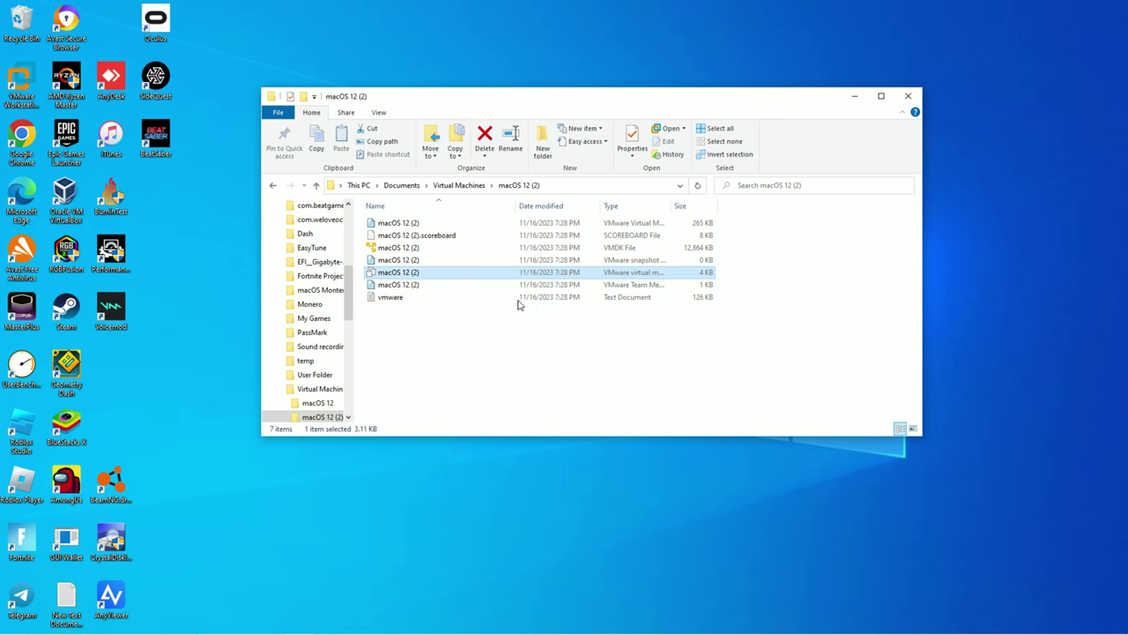
right_click(446, 275)
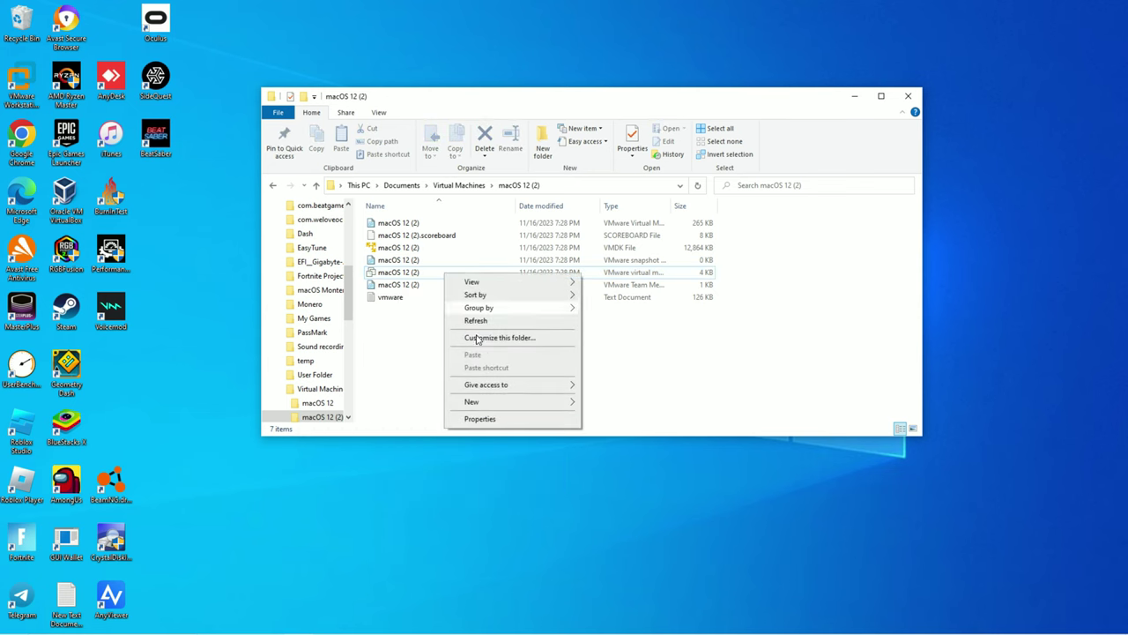
click(392, 275)
right_click(390, 275)
mouse_move(432, 354)
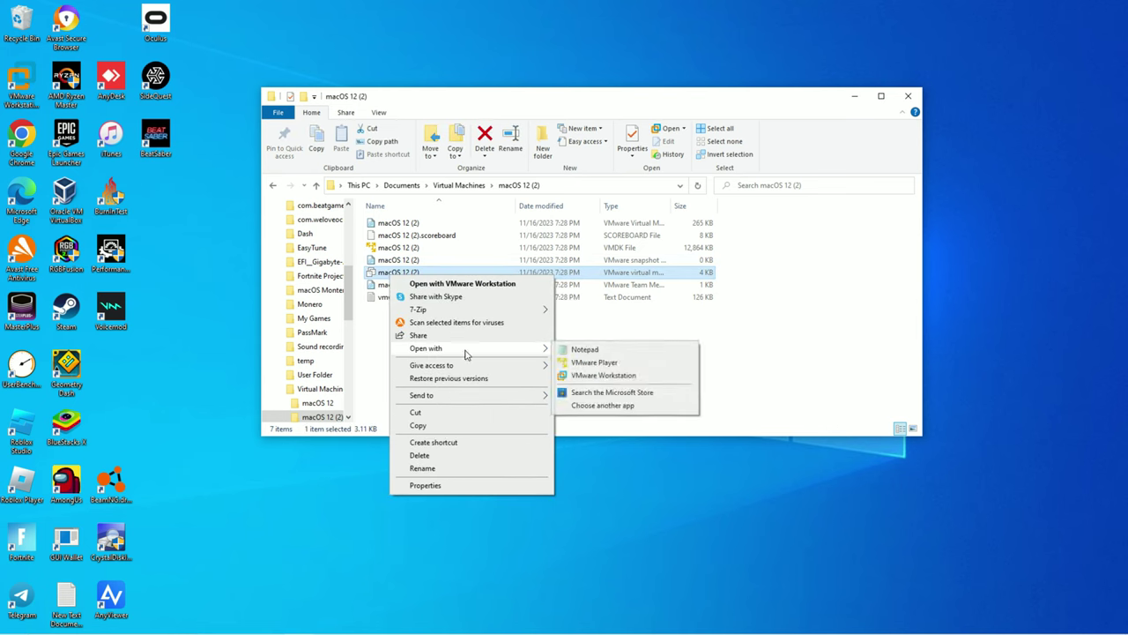
click(583, 351)
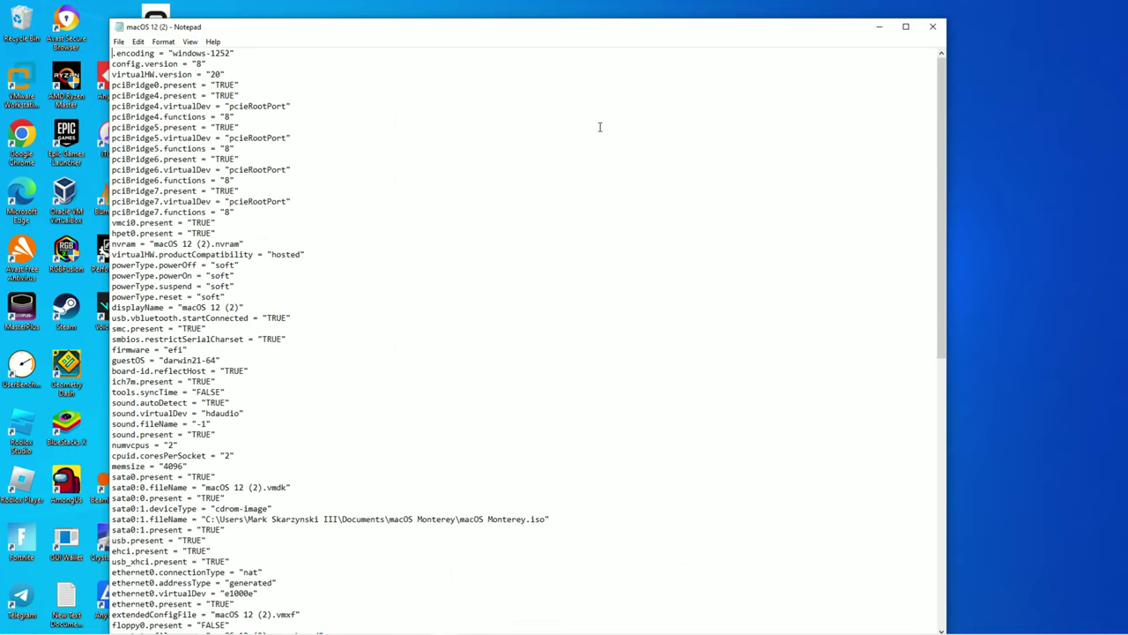
Append the copied cpuid lines on a new line at the end of the configuration file and save it.
scroll(446, 419, down, 16)
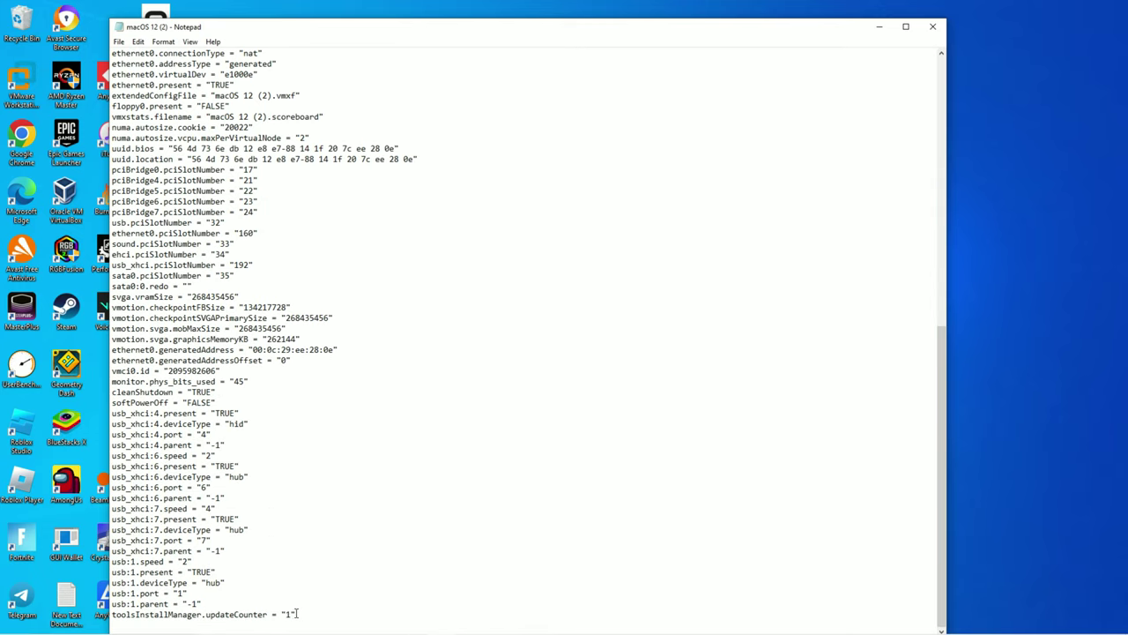
key(Return)
key(ctrl+v)
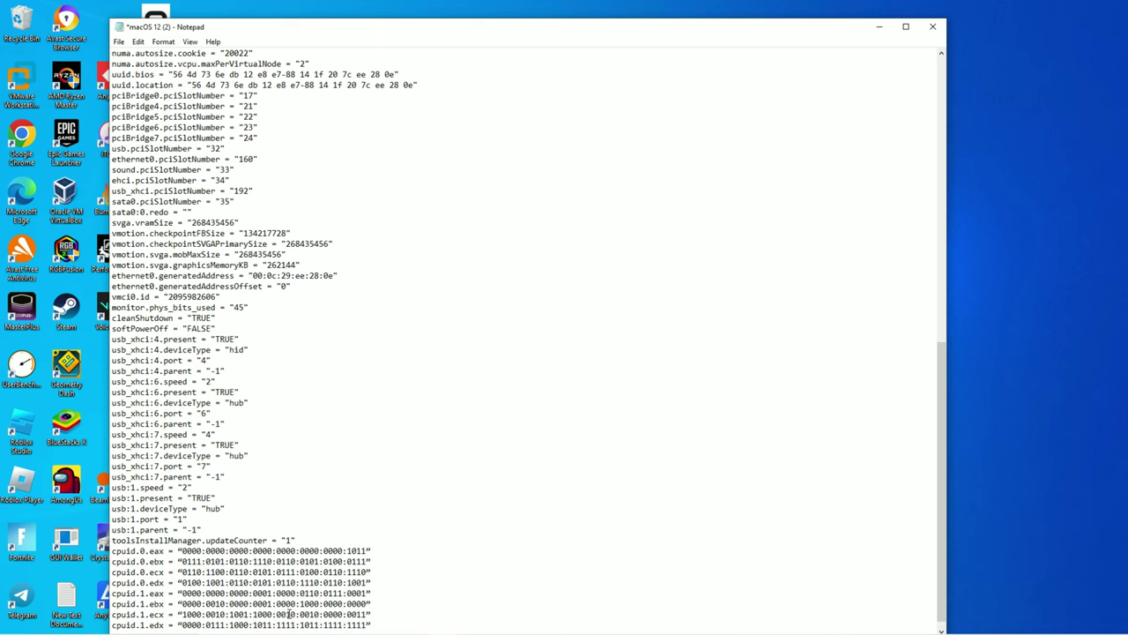
click(118, 42)
click(138, 94)
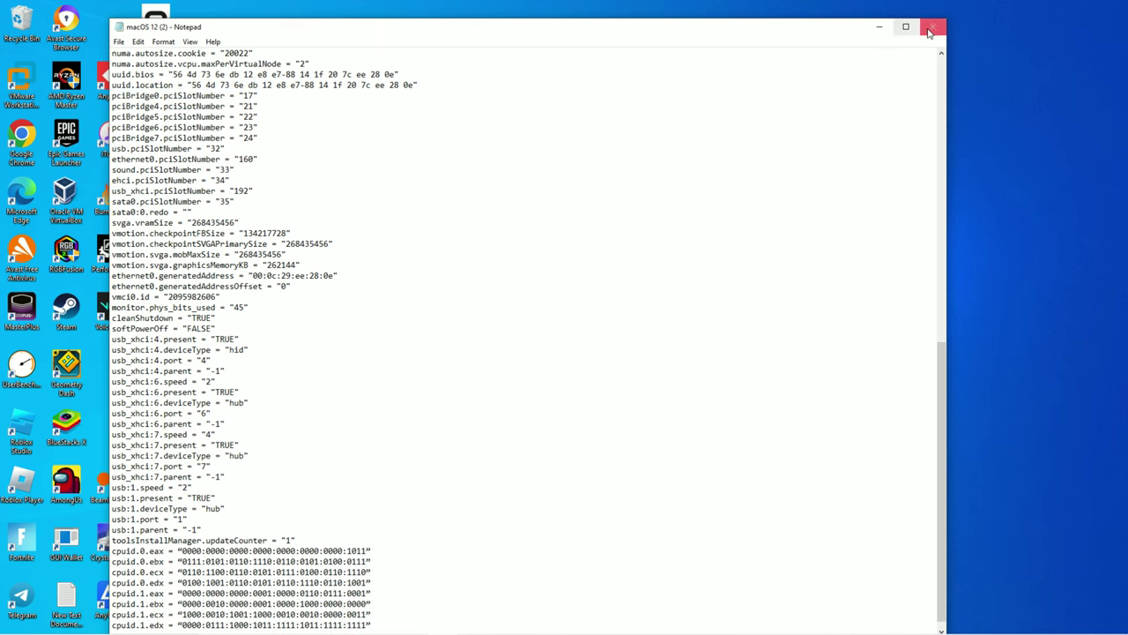
Close the Notepad window with the configuration file and the File Explorer window.
click(932, 26)
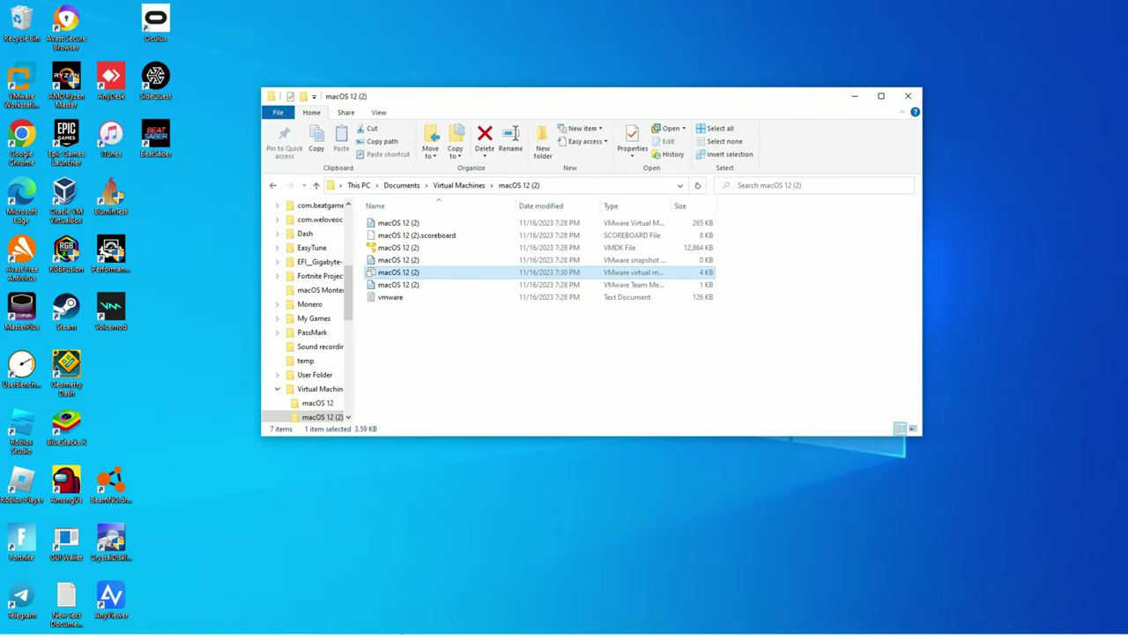
mouse_move(299, 631)
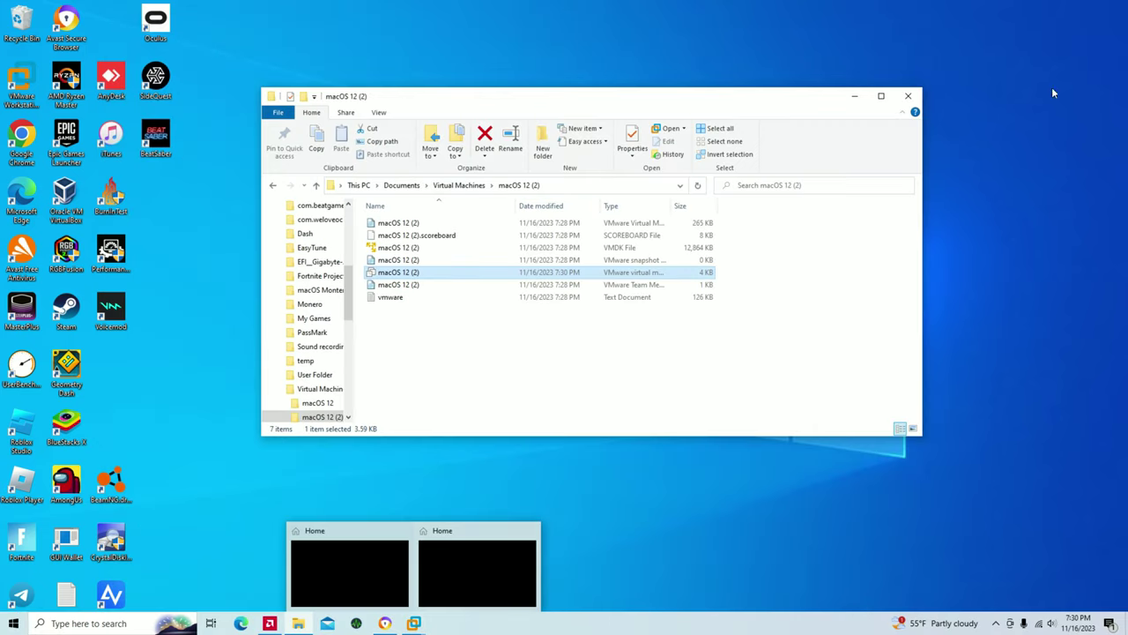
click(908, 95)
mouse_move(427, 632)
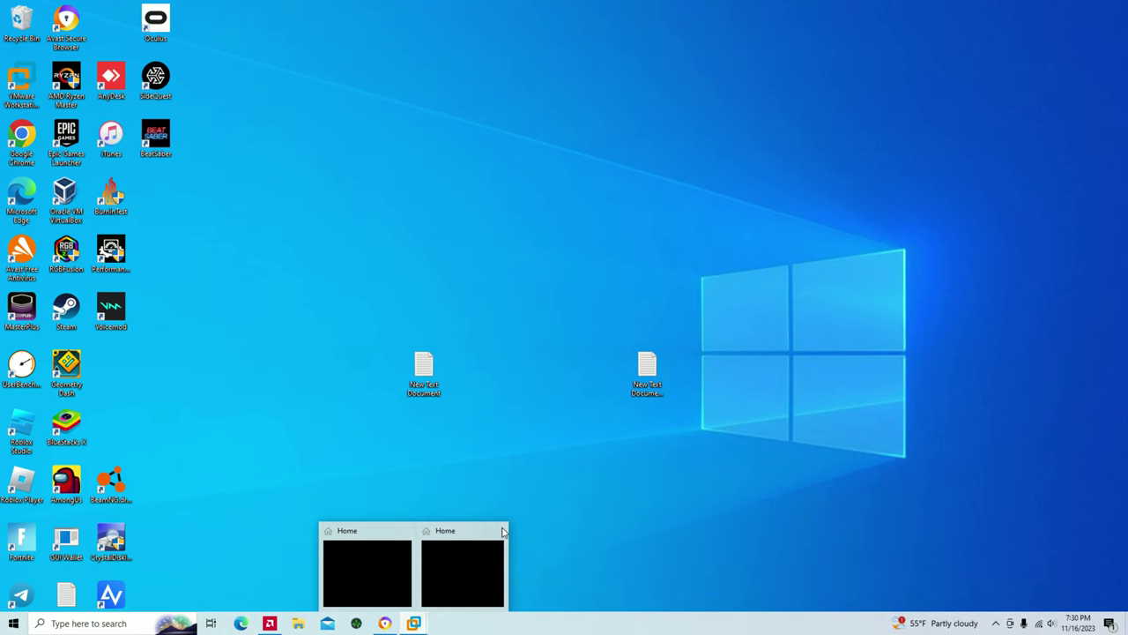
Close both open VMware Workstation windows and relaunch VMware Workstation Pro from the desktop.
click(498, 530)
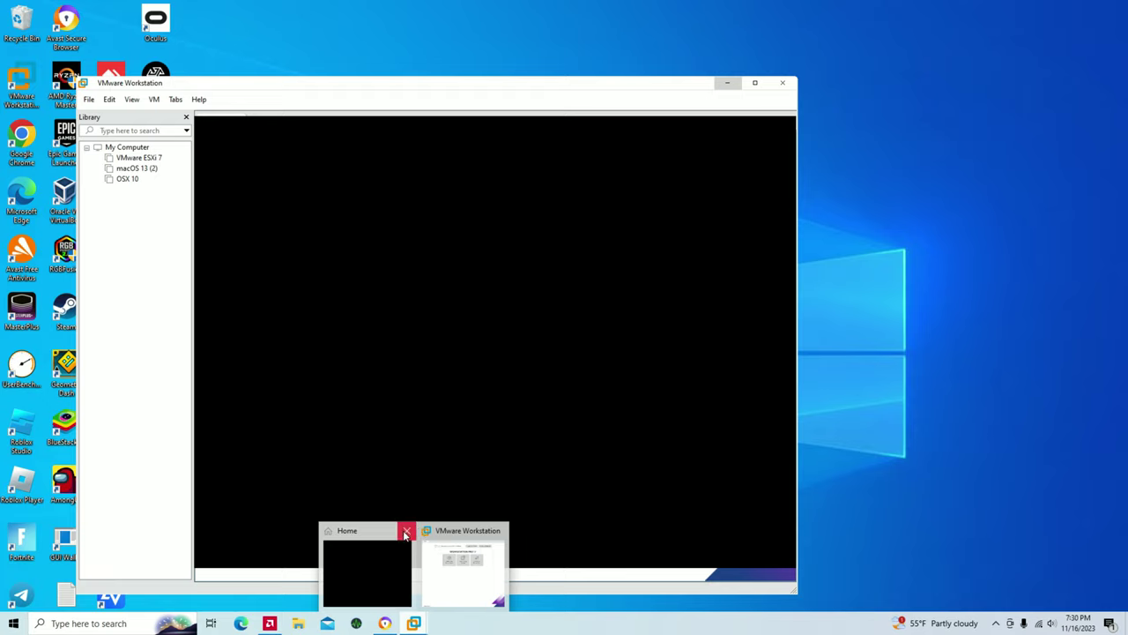
click(406, 531)
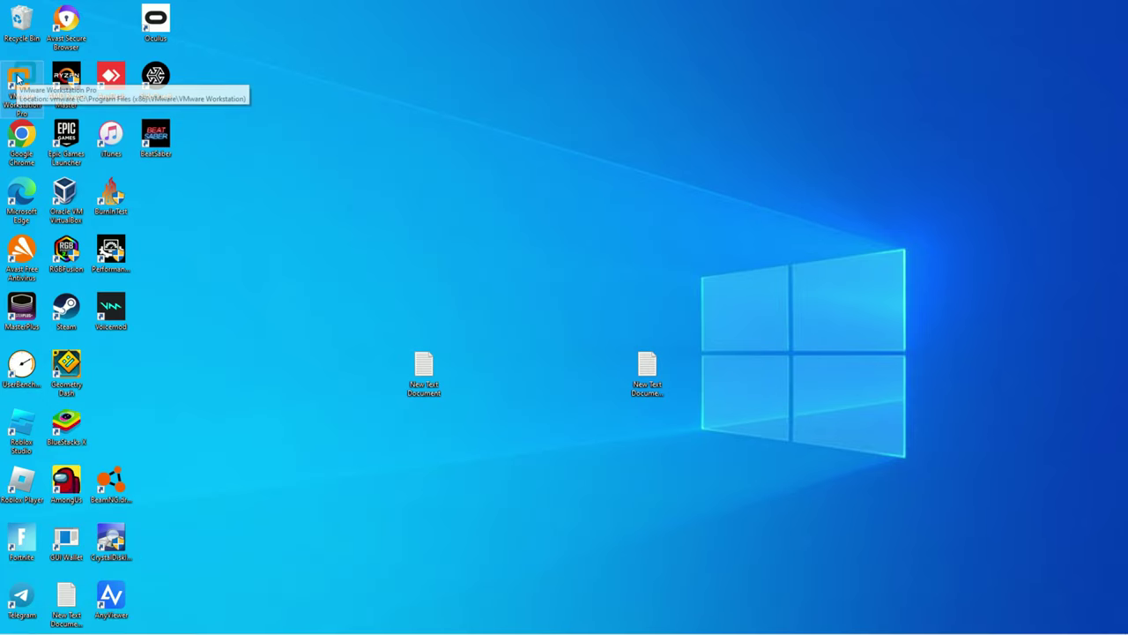
double_click(17, 84)
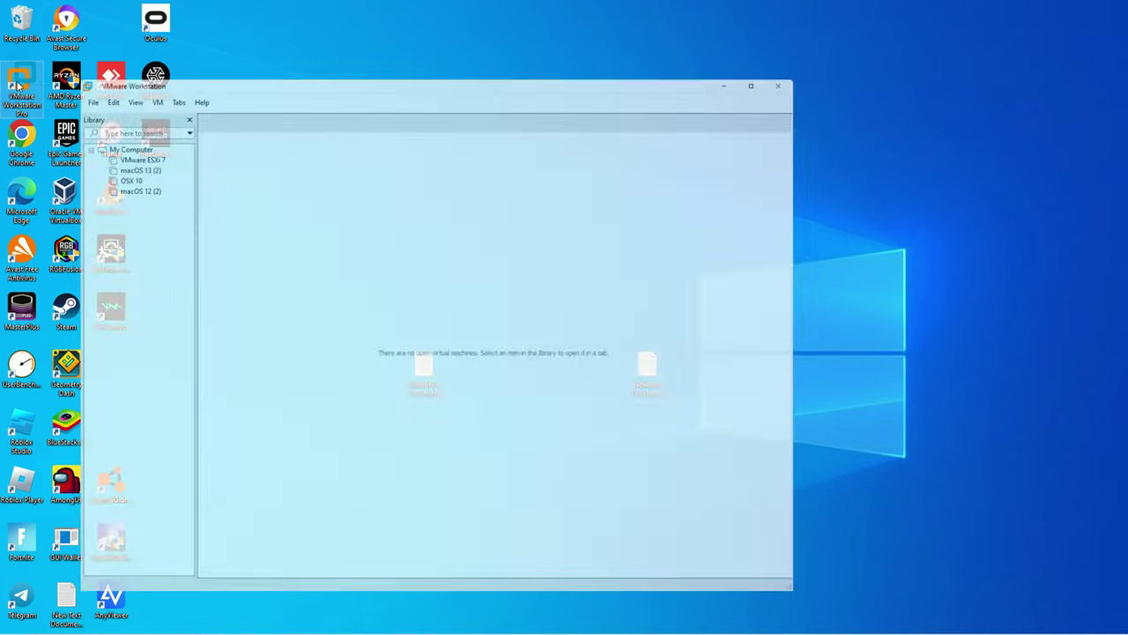
Power on the macOS 12 (2) virtual machine, dismissing the side channel mitigations hint, and display it in full screen.
click(141, 189)
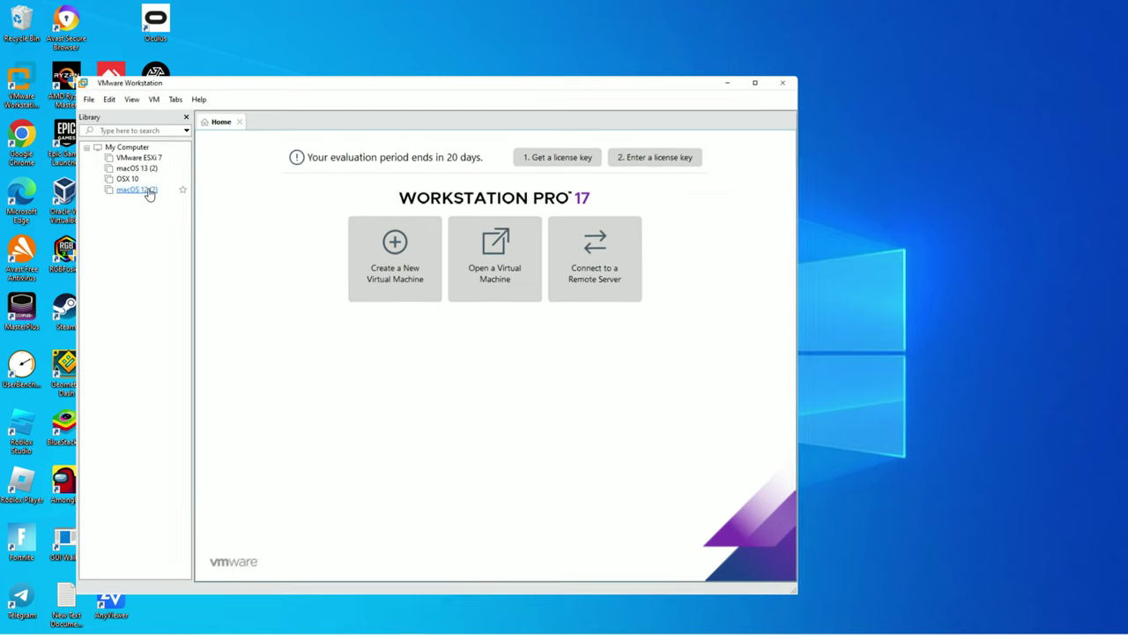
click(258, 166)
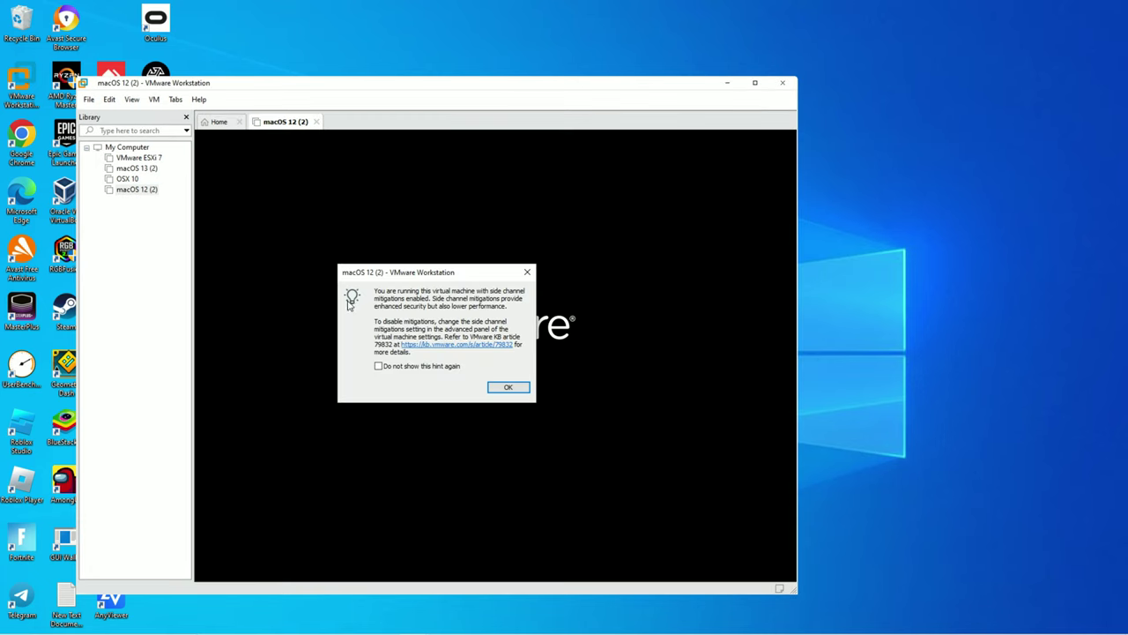
click(507, 388)
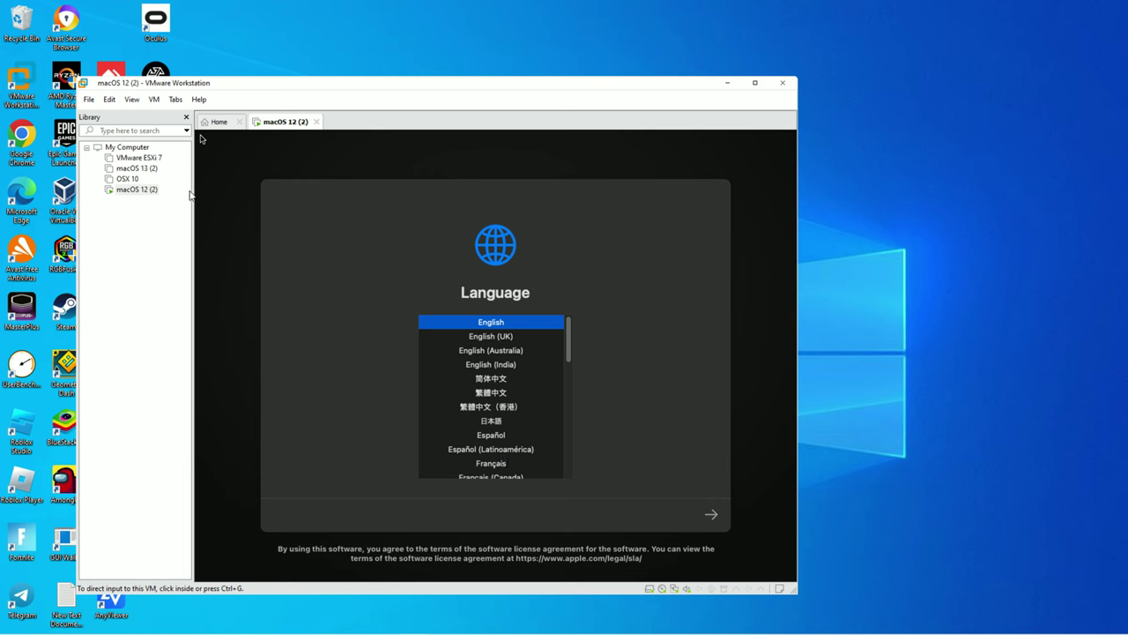
click(132, 99)
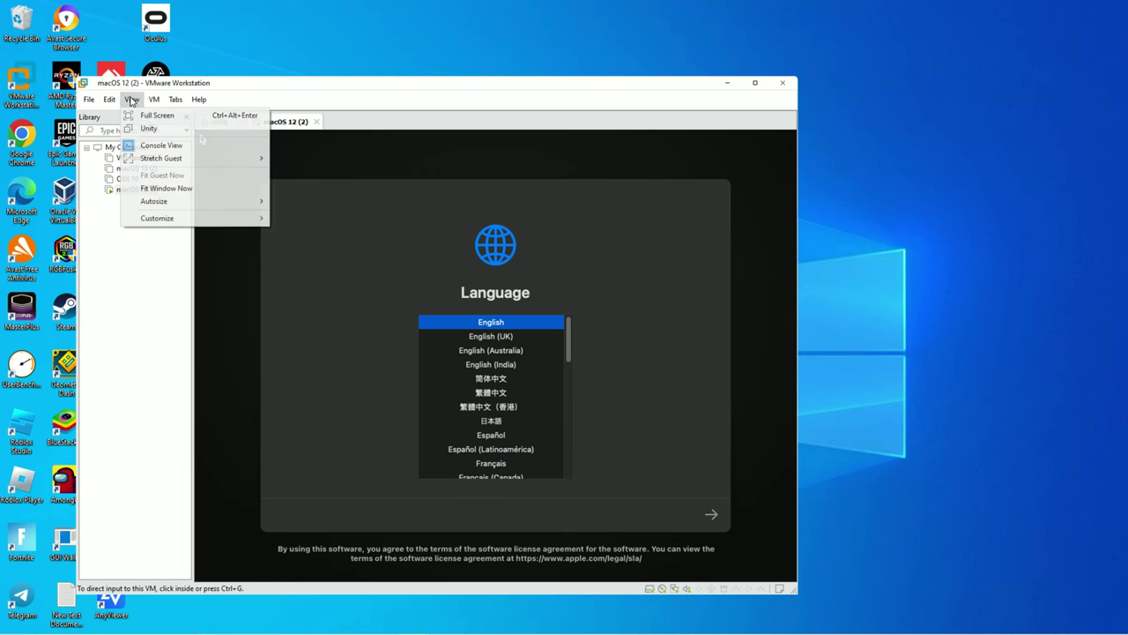
click(146, 116)
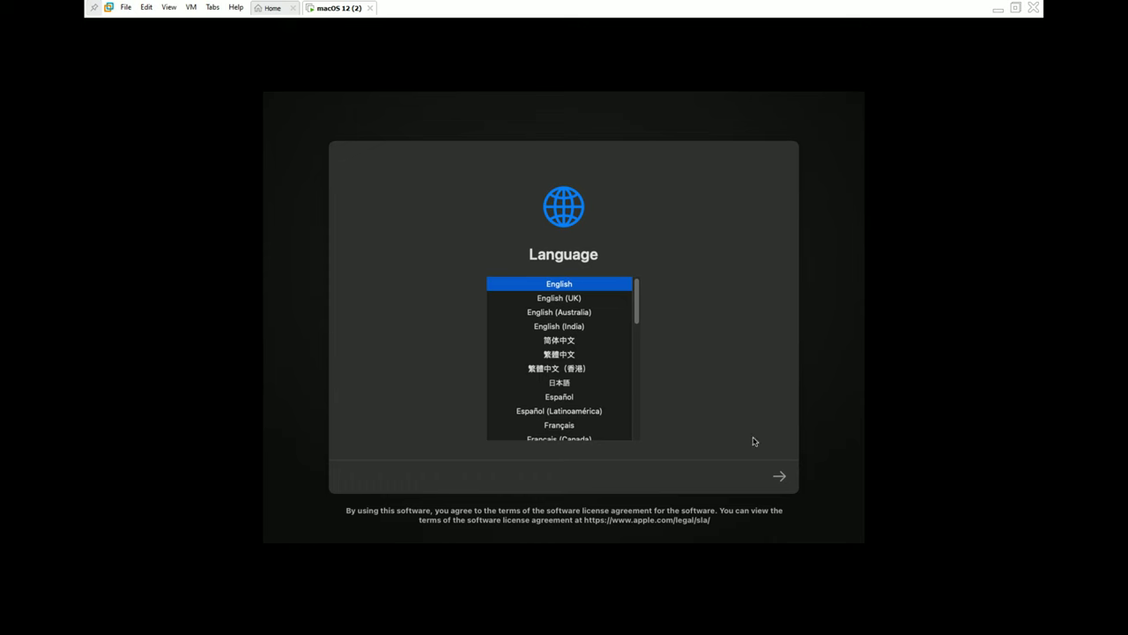
Continue the macOS setup with English as the language and open Disk Utility from the recovery options.
click(779, 477)
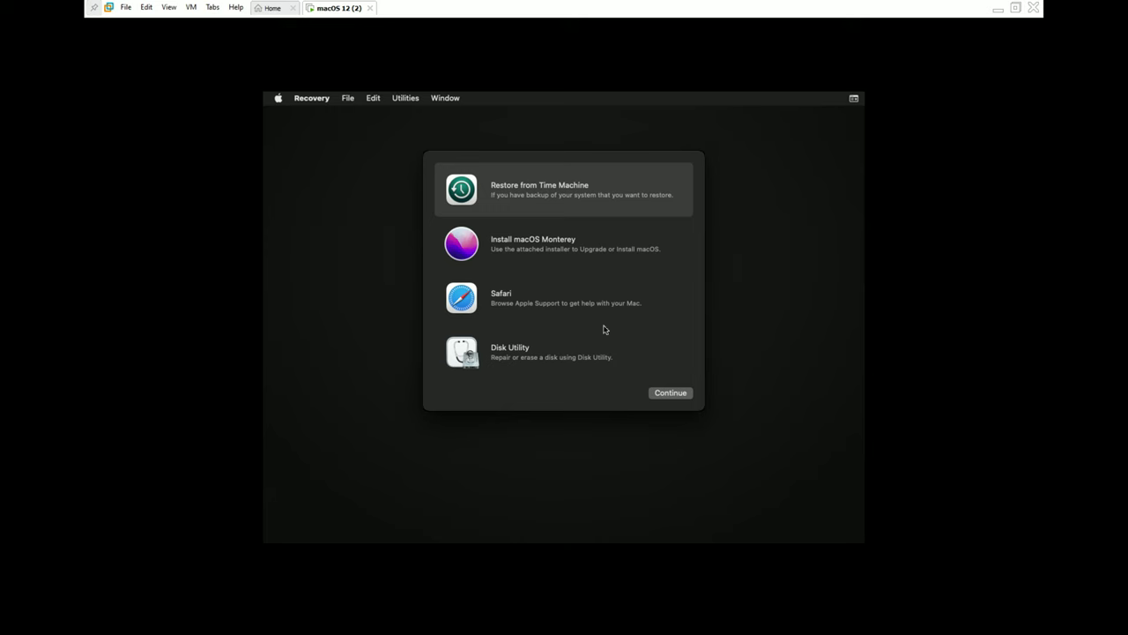
click(569, 350)
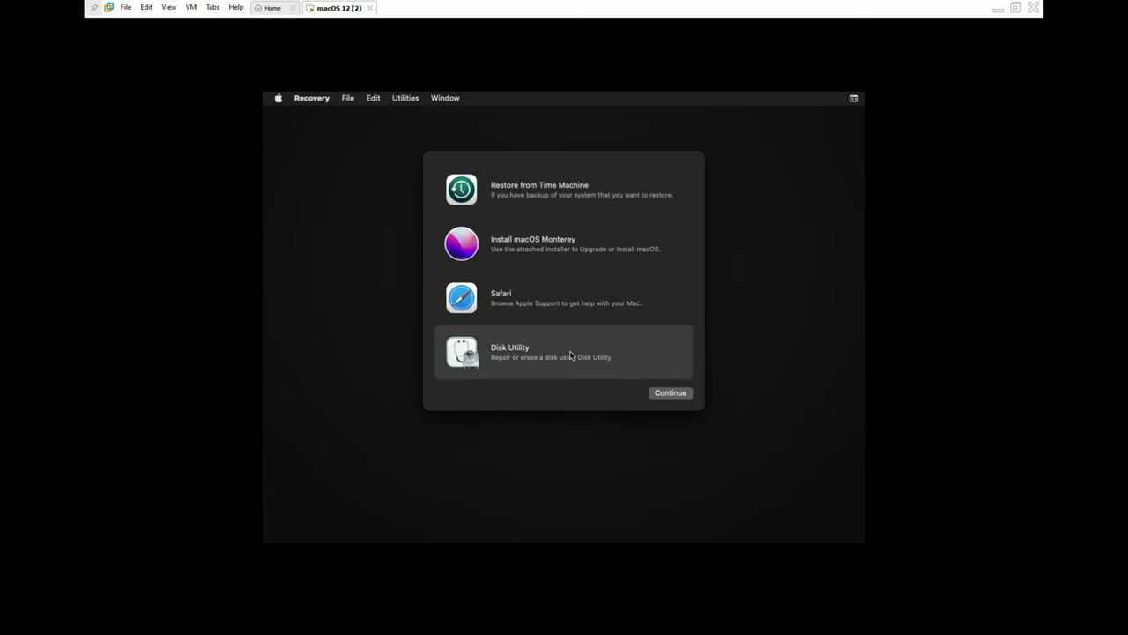
click(669, 394)
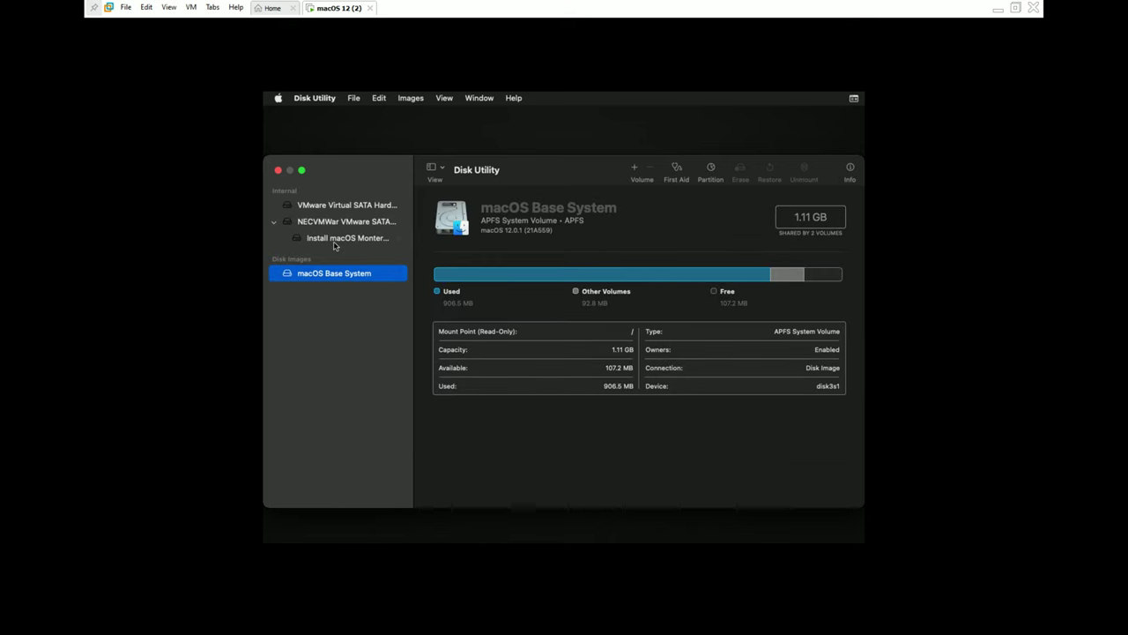
Erase the VMware Virtual SATA Hard Drive Media as "Mac OS 12" with APFS format and GUID Partition Map scheme.
click(317, 208)
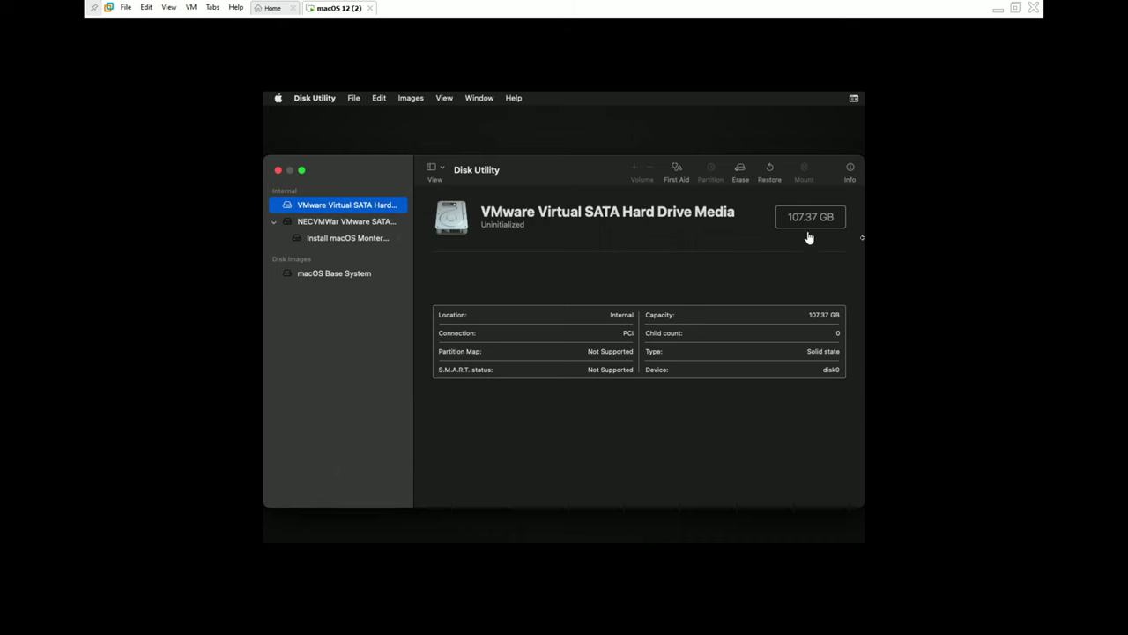
click(718, 232)
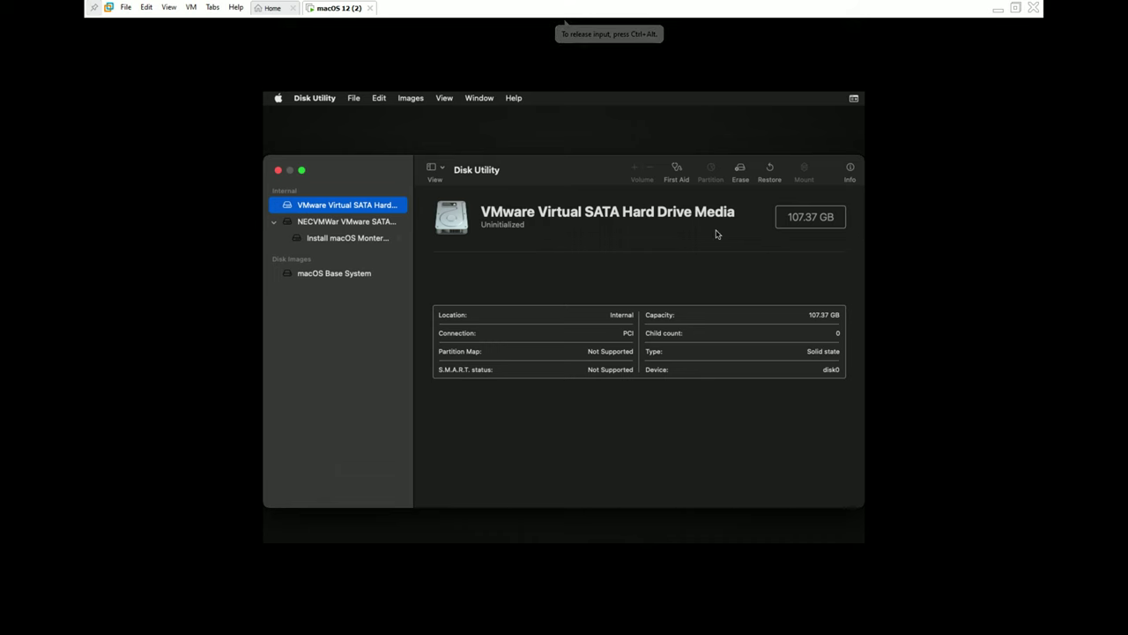
click(740, 169)
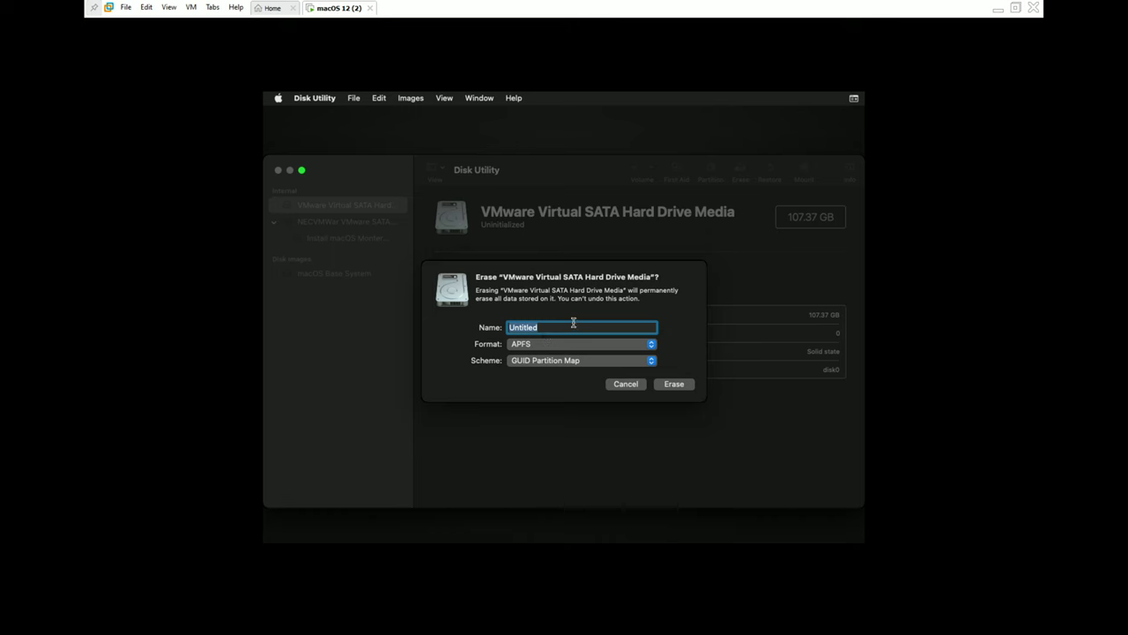
key(BackSpace)
text(Mac os 12)
click(537, 327)
key(BackSpace)
key(BackSpace)
key(BackSpace)
text(OS)
click(690, 384)
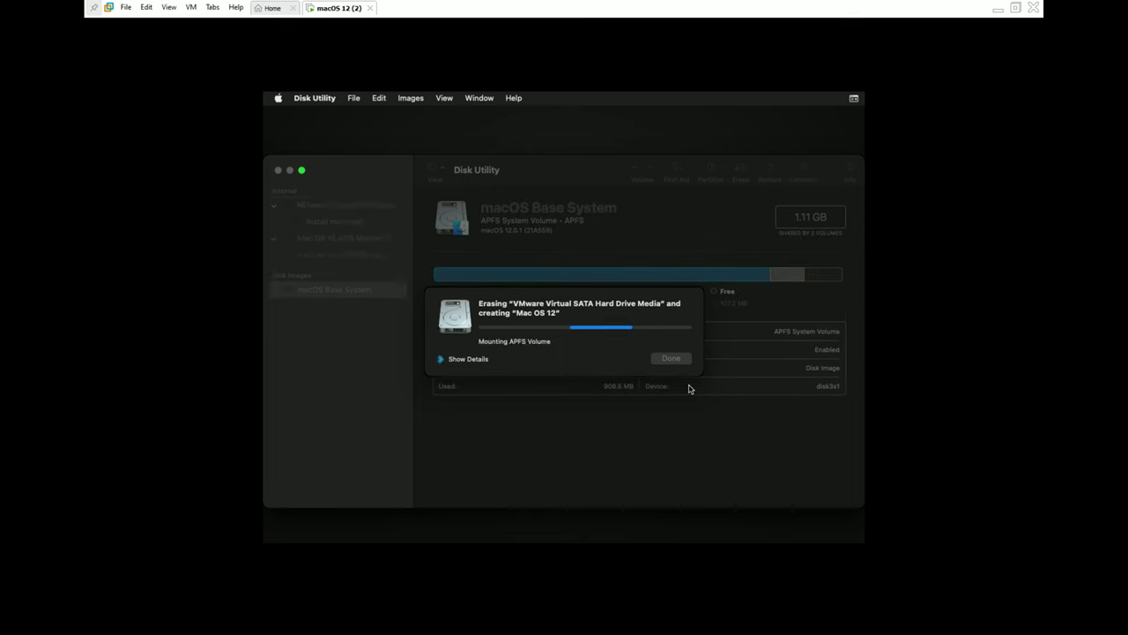
Dismiss the erase progress dialog and quit Disk Utility.
click(667, 361)
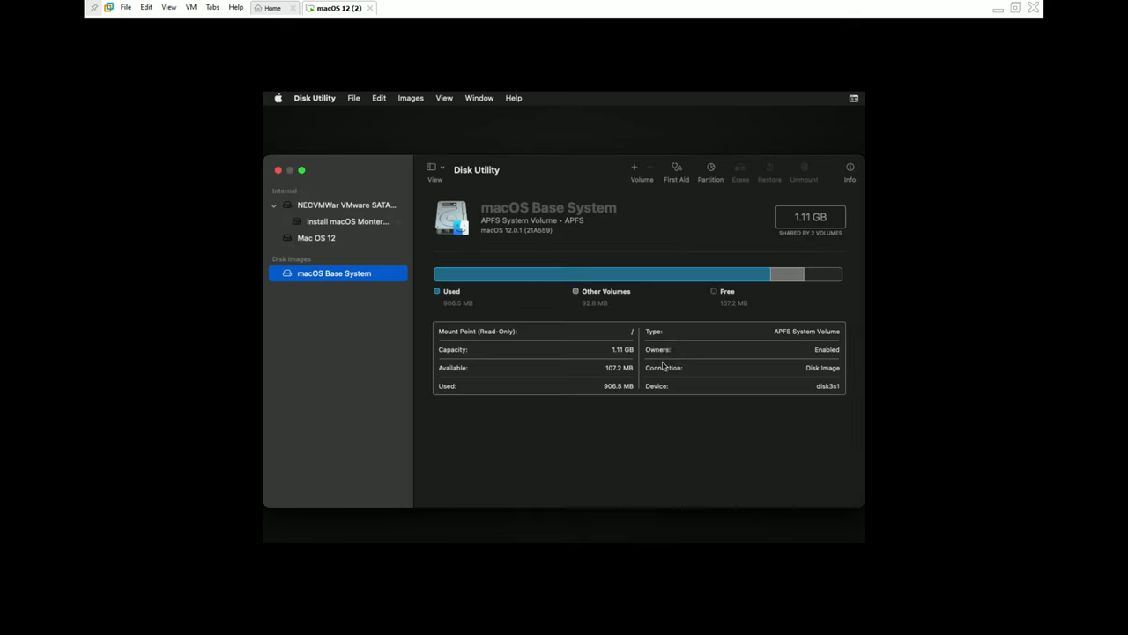
click(313, 98)
click(333, 199)
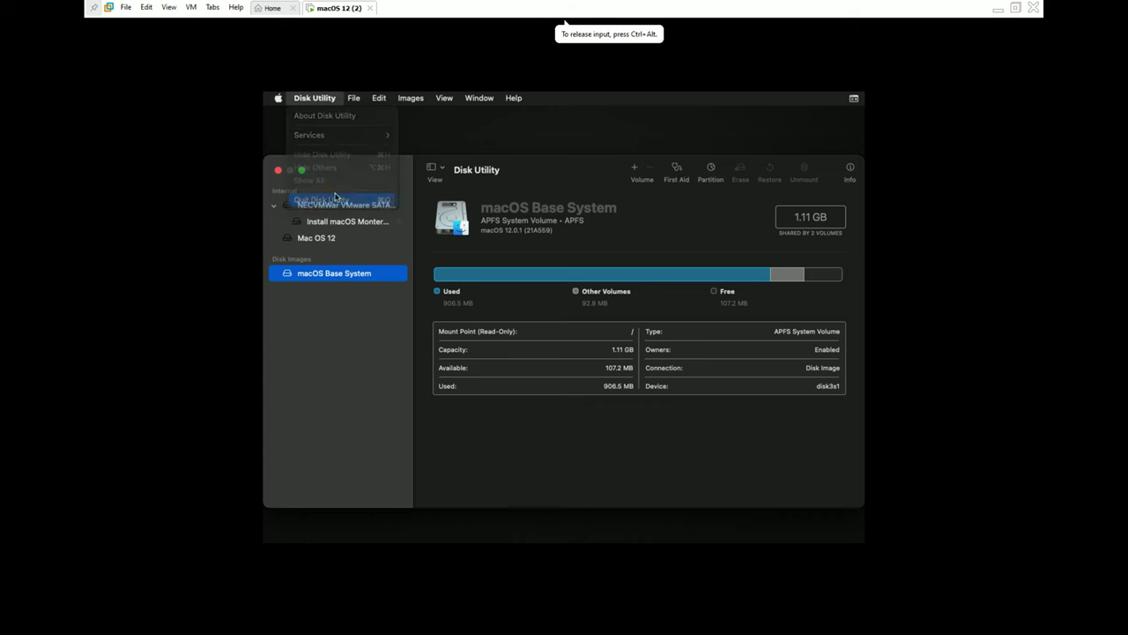